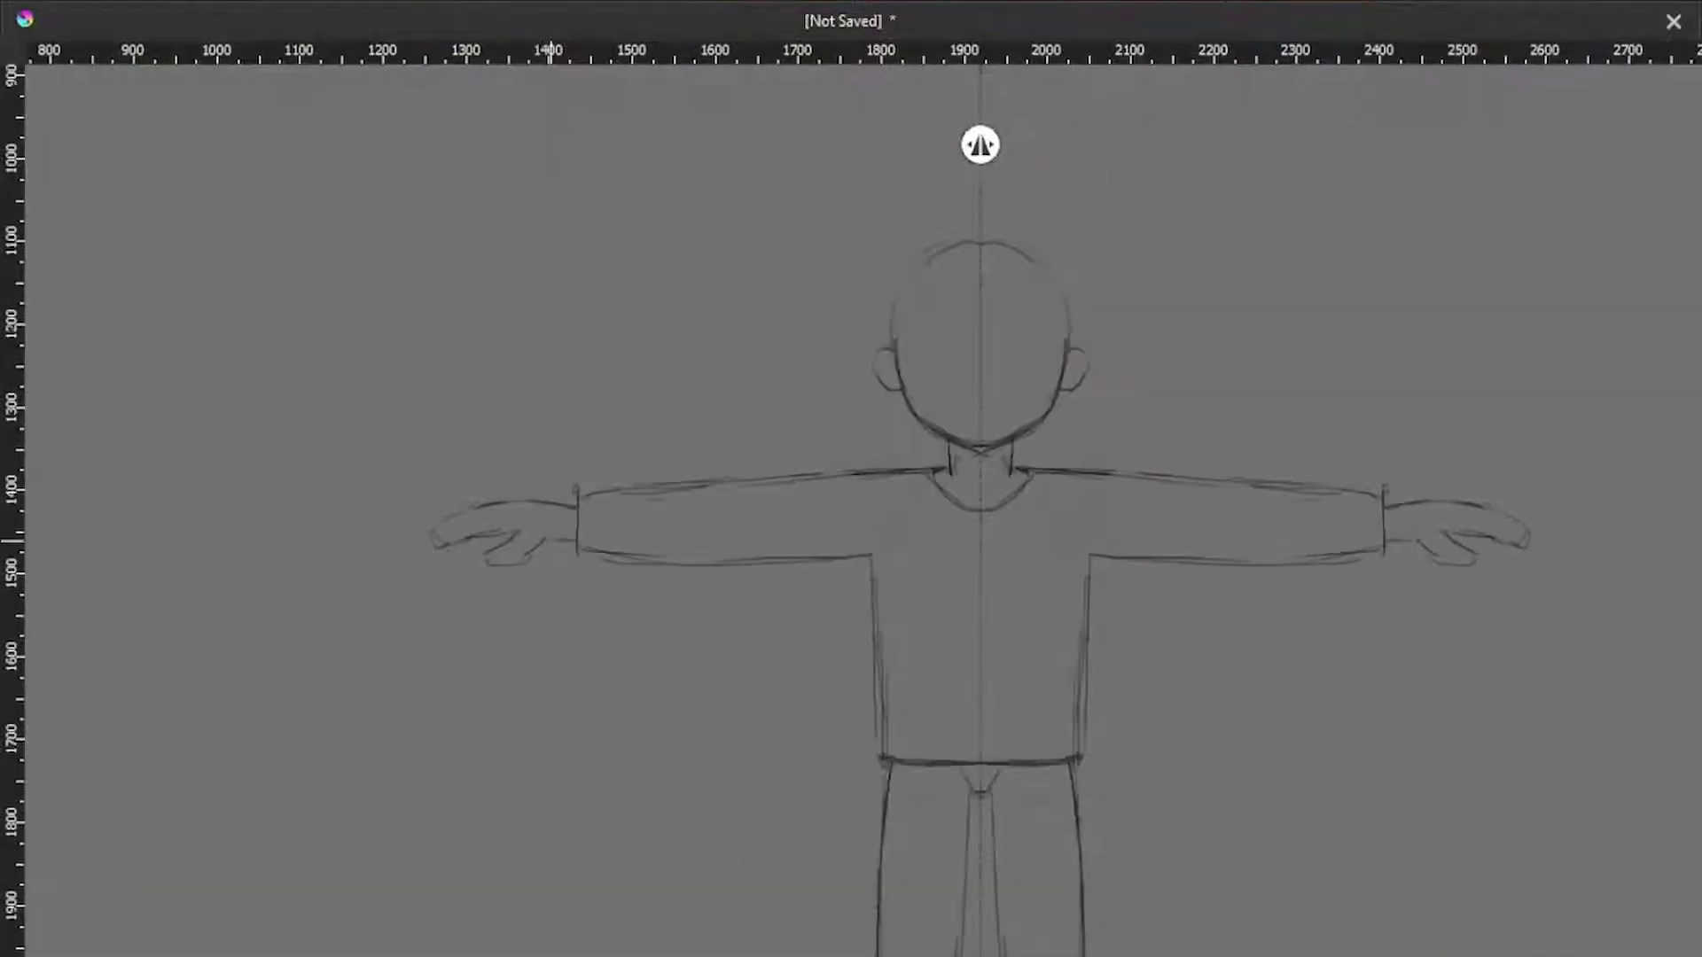
# - Scroll the YouTube page of the 'Creating Stylized Low Poly Characters in Blender' video
pyautogui.scroll(3, 1085, 424)
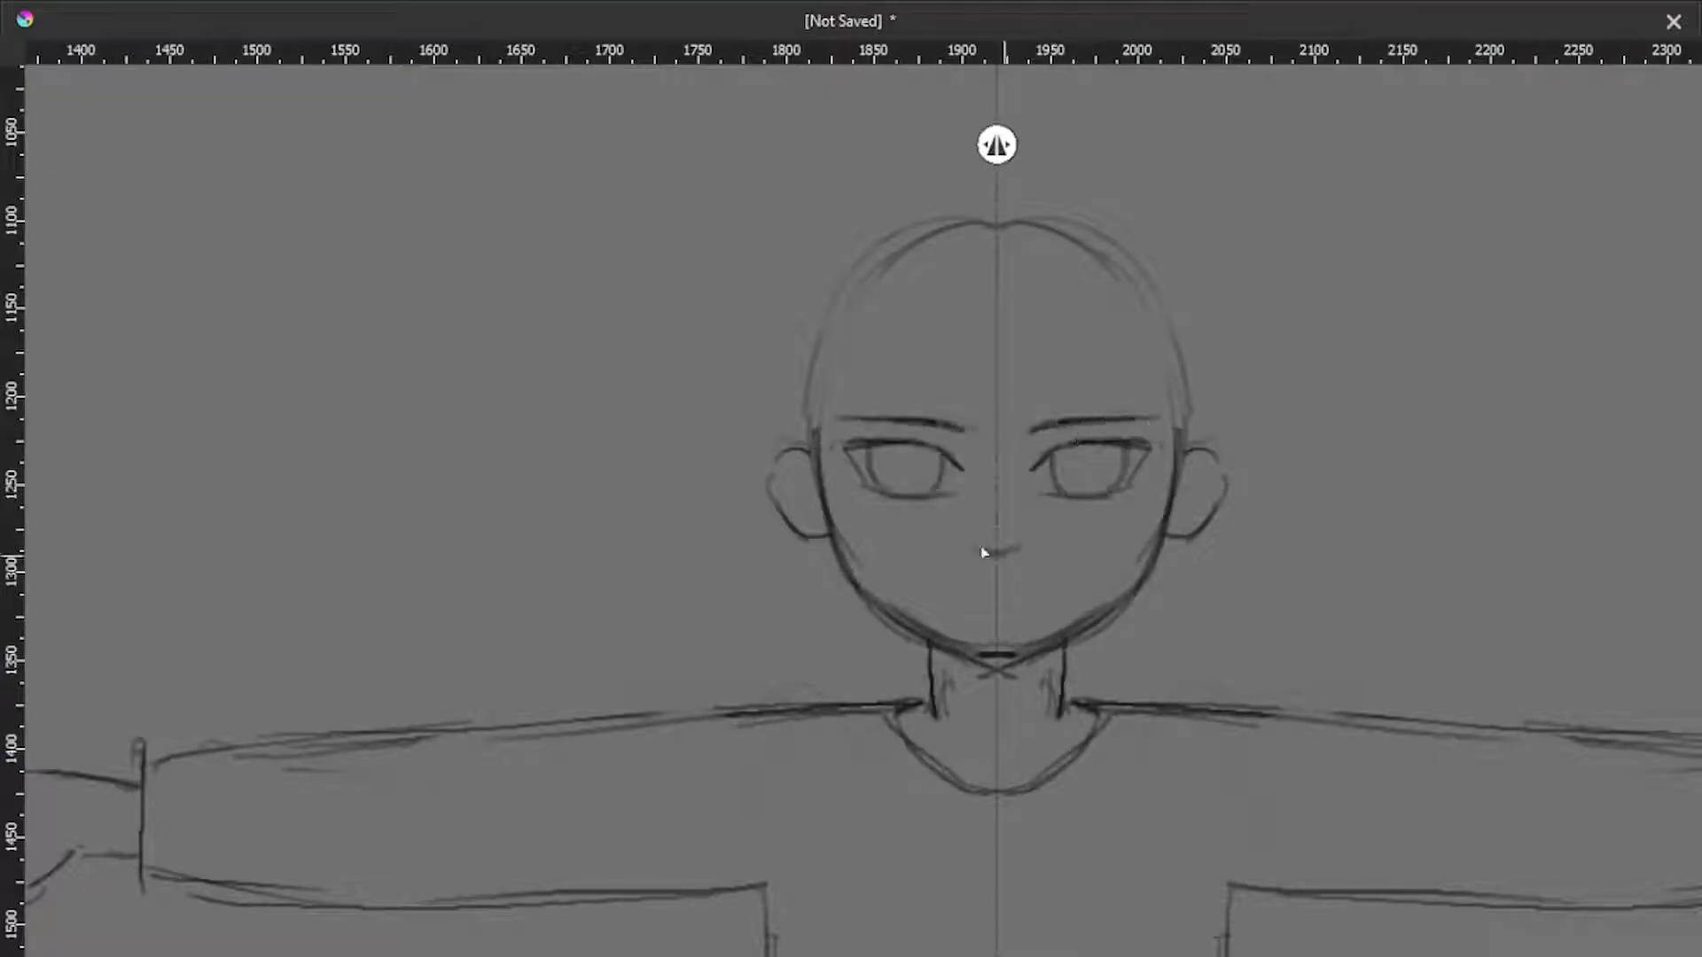
# - Draw the mouth, goatee and hairline strokes on the front-view head sketch
pyautogui.moveTo(940, 585); pyautogui.dragTo(1051, 585)
pyautogui.moveTo(935, 616); pyautogui.dragTo(984, 647)
pyautogui.moveTo(1009, 301)
pyautogui.mouseDown()
pyautogui.moveTo(919, 285)
pyautogui.moveTo(830, 467)
pyautogui.mouseUp()
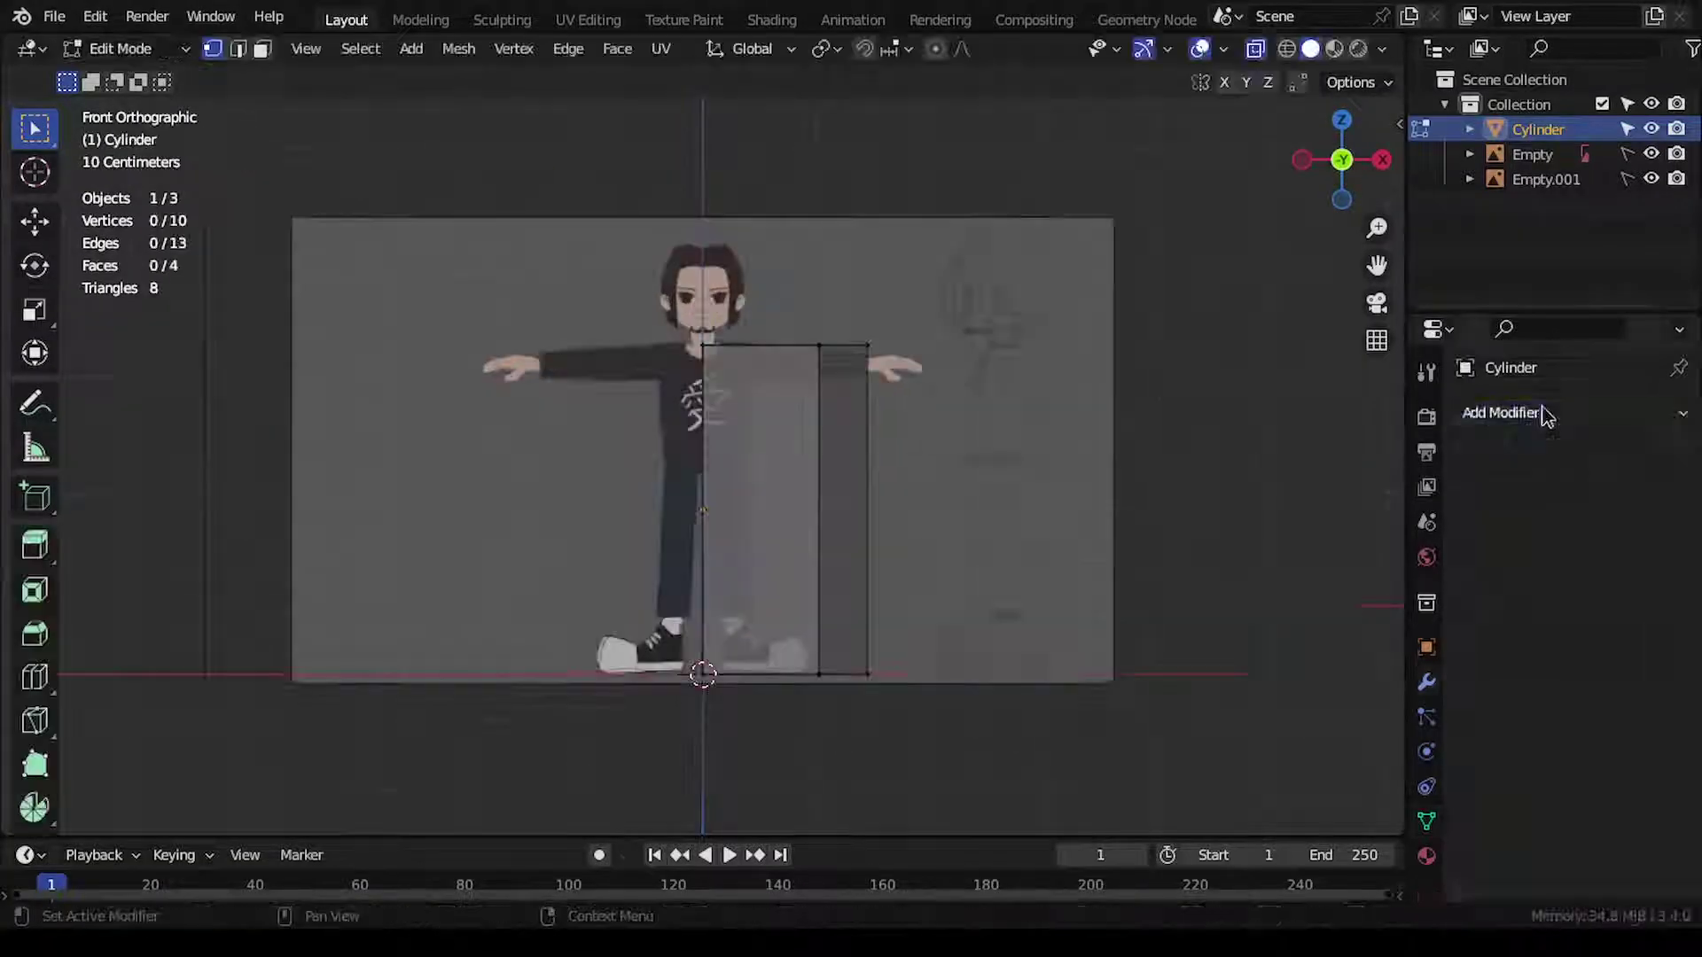
# - Add a Mirror modifier to the cylinder and select the arm vertices for shaping
pyautogui.click(1543, 413)
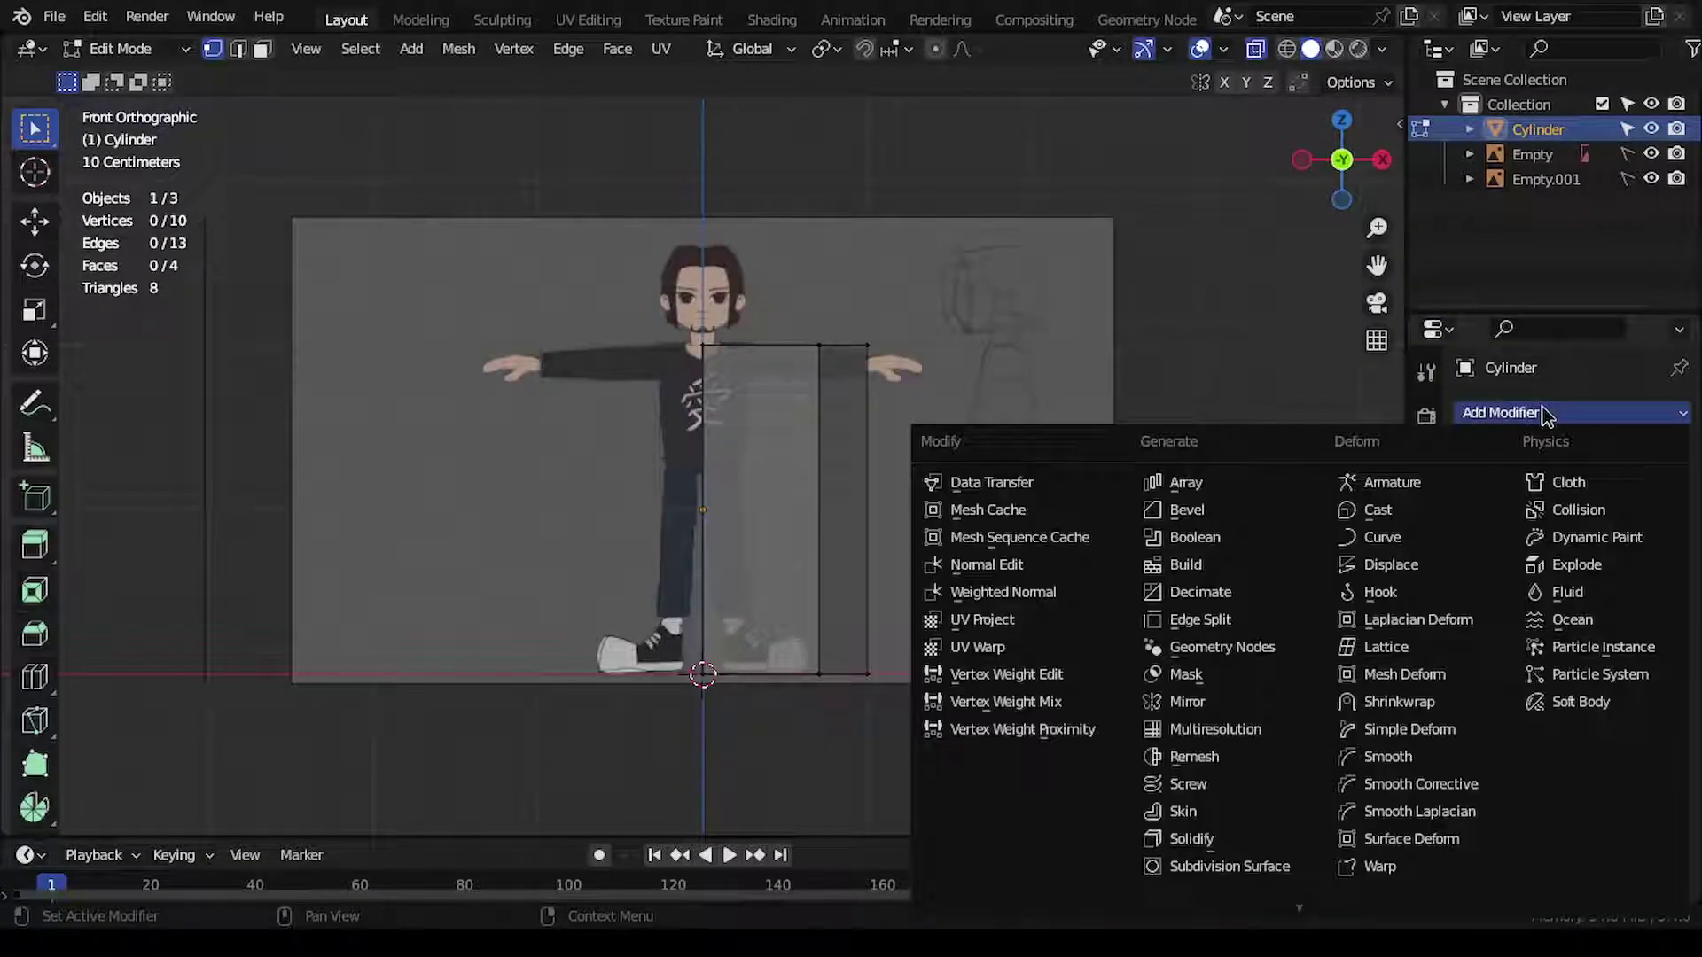
pyautogui.click(1226, 704)
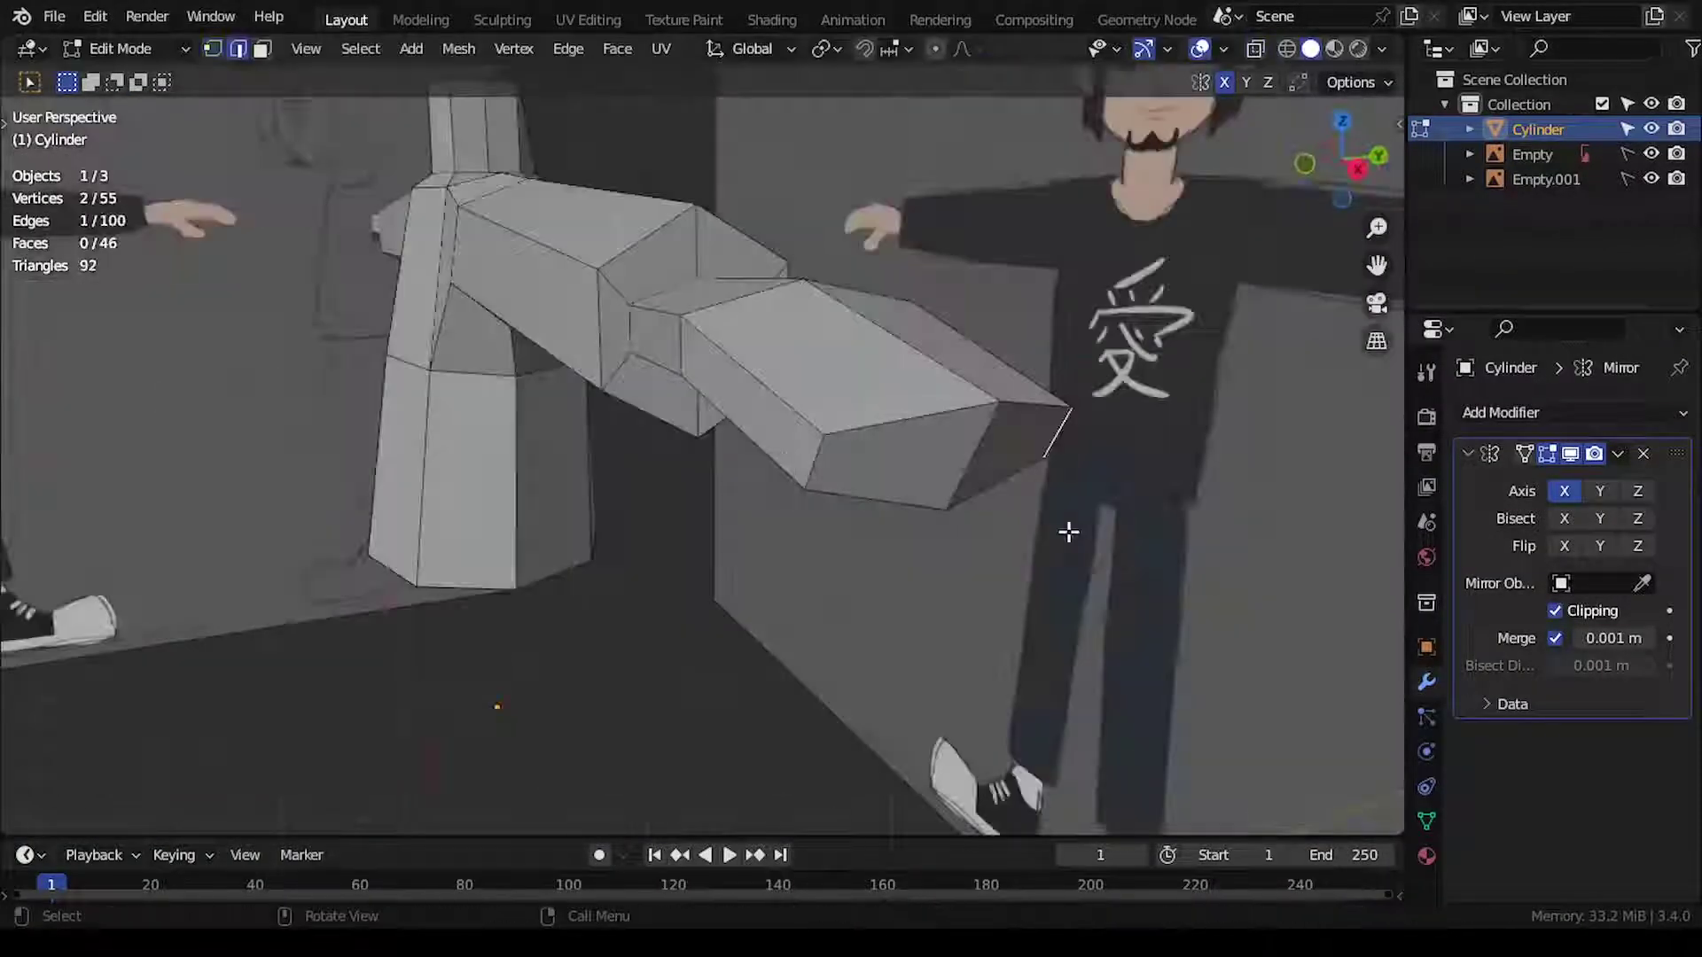
pyautogui.moveTo(480, 371); pyautogui.dragTo(955, 478)
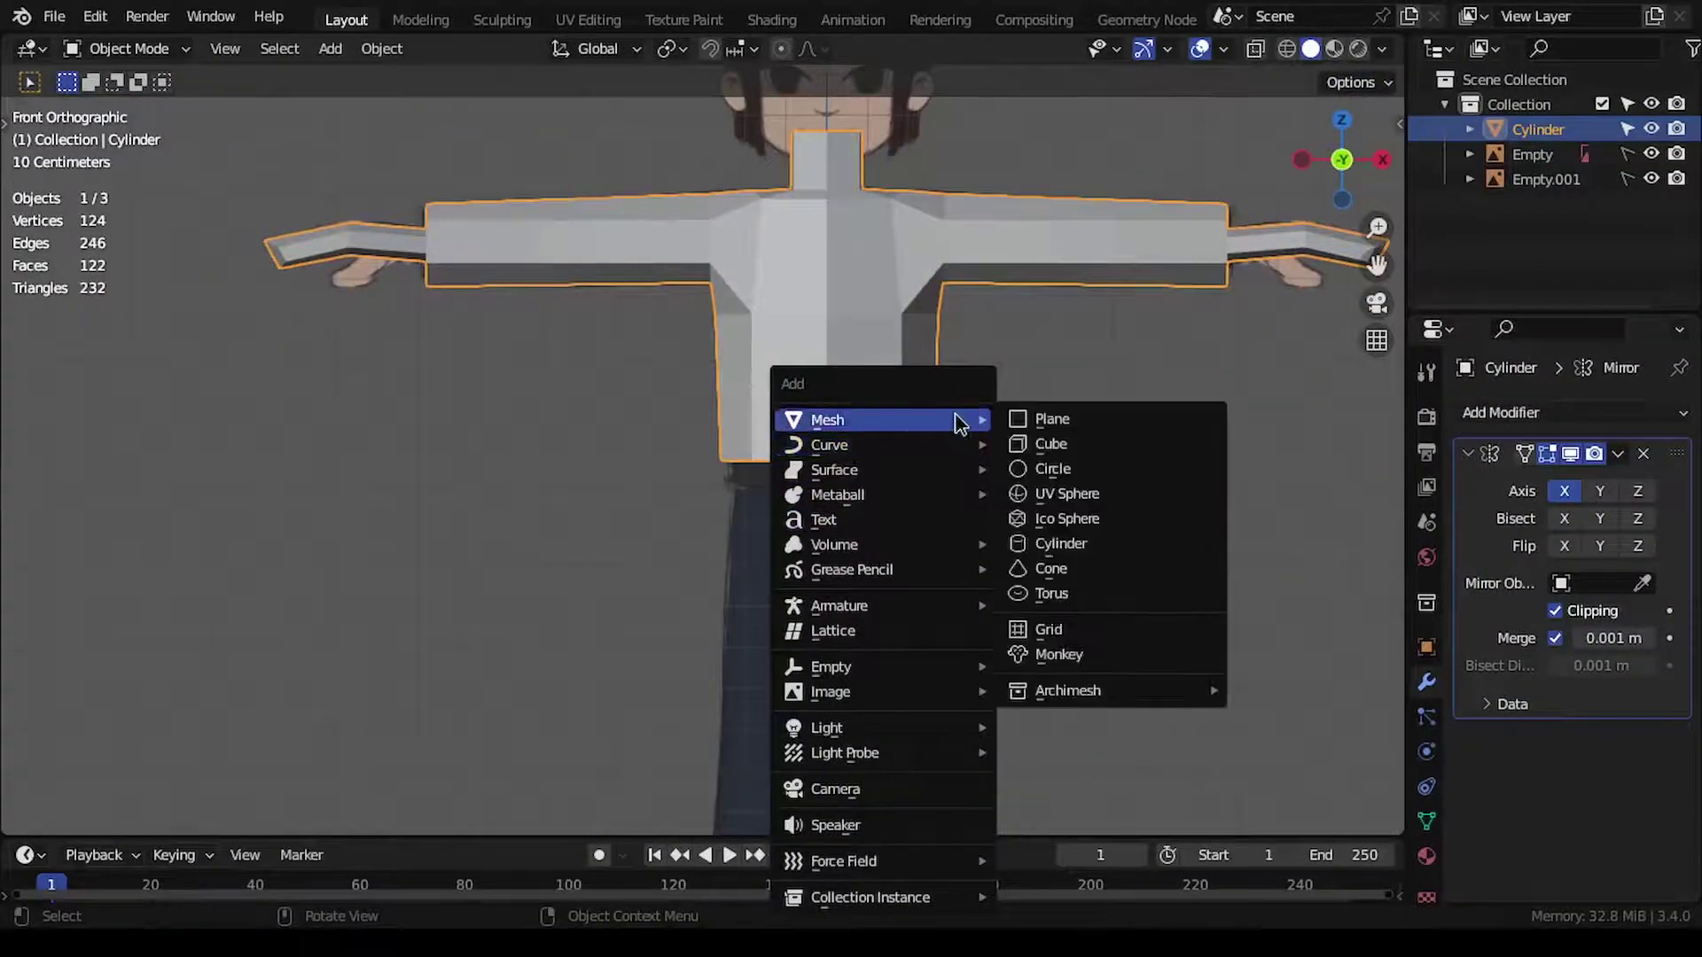
# - Build a mirrored leg from a new circle and merge its vertices at last onto the body
pyautogui.click(1080, 469)
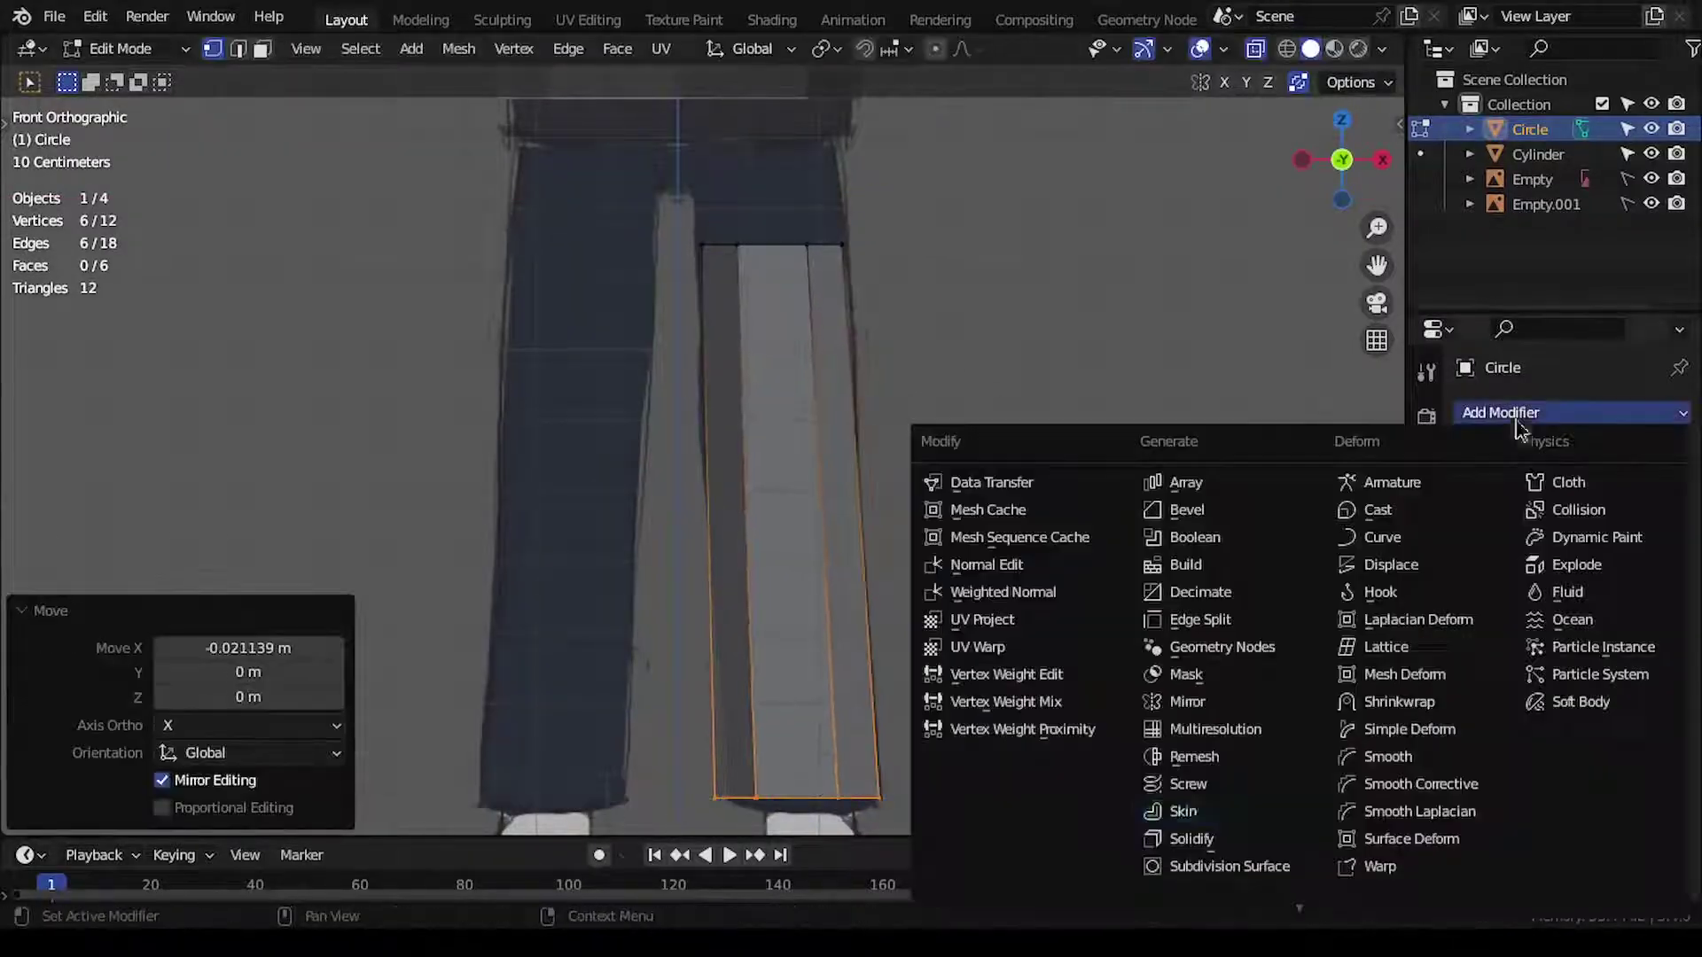
pyautogui.click(997, 737)
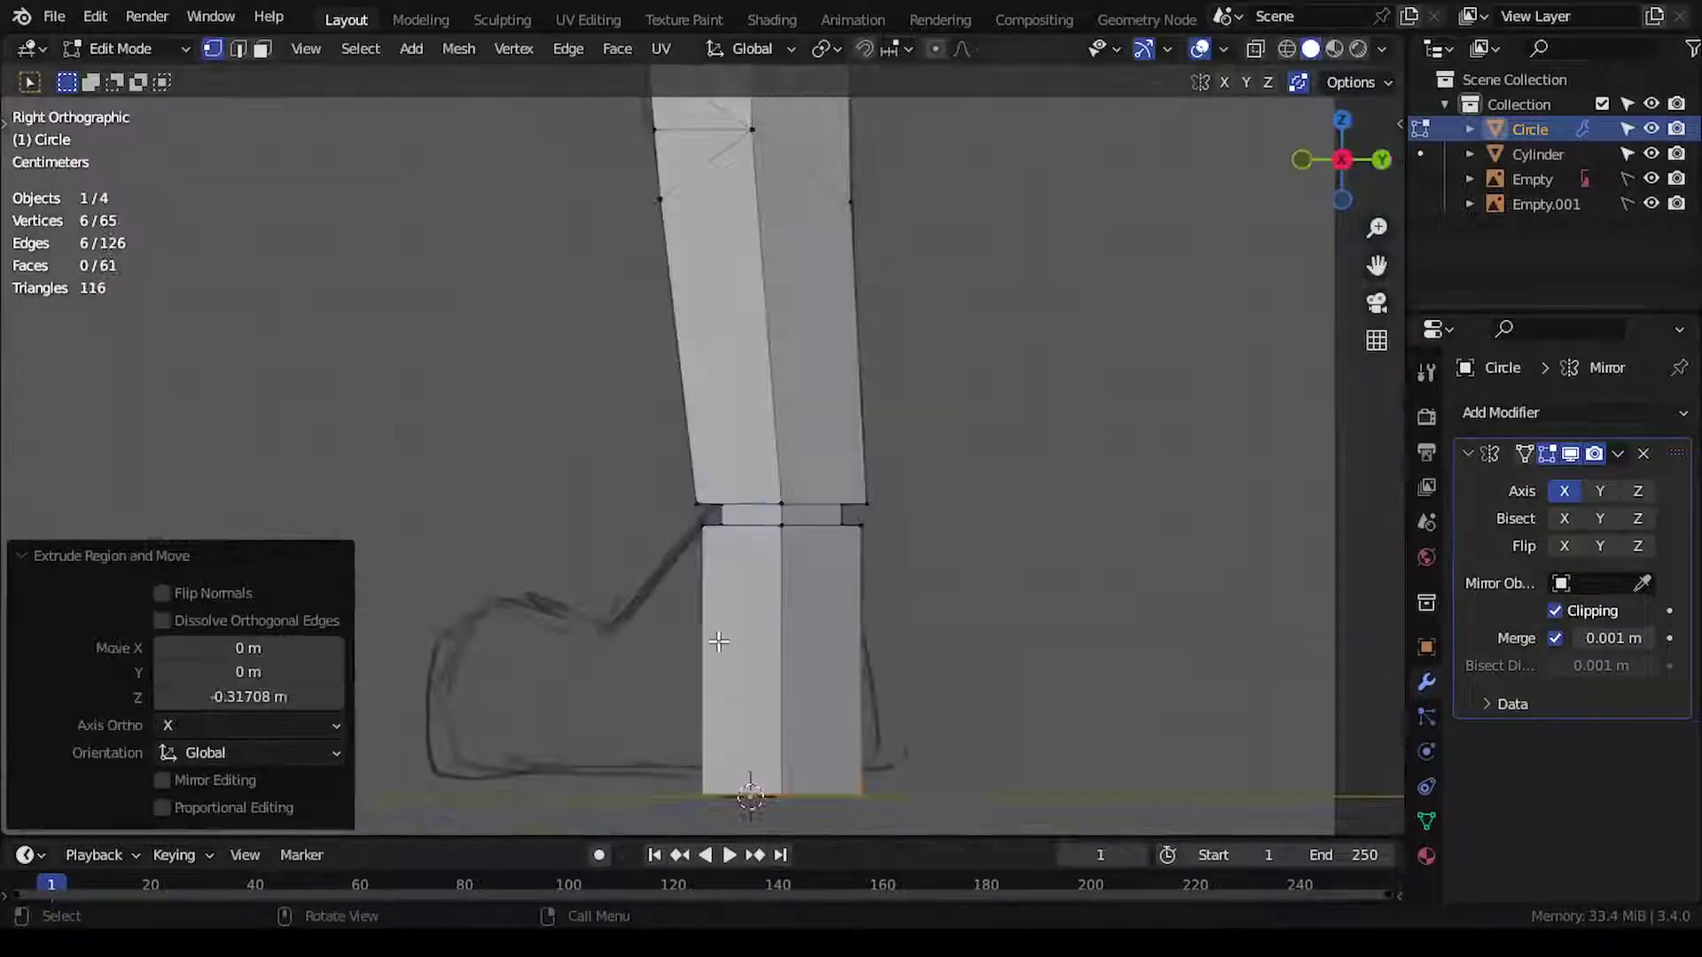
pyautogui.moveTo(402, 335); pyautogui.dragTo(538, 447)
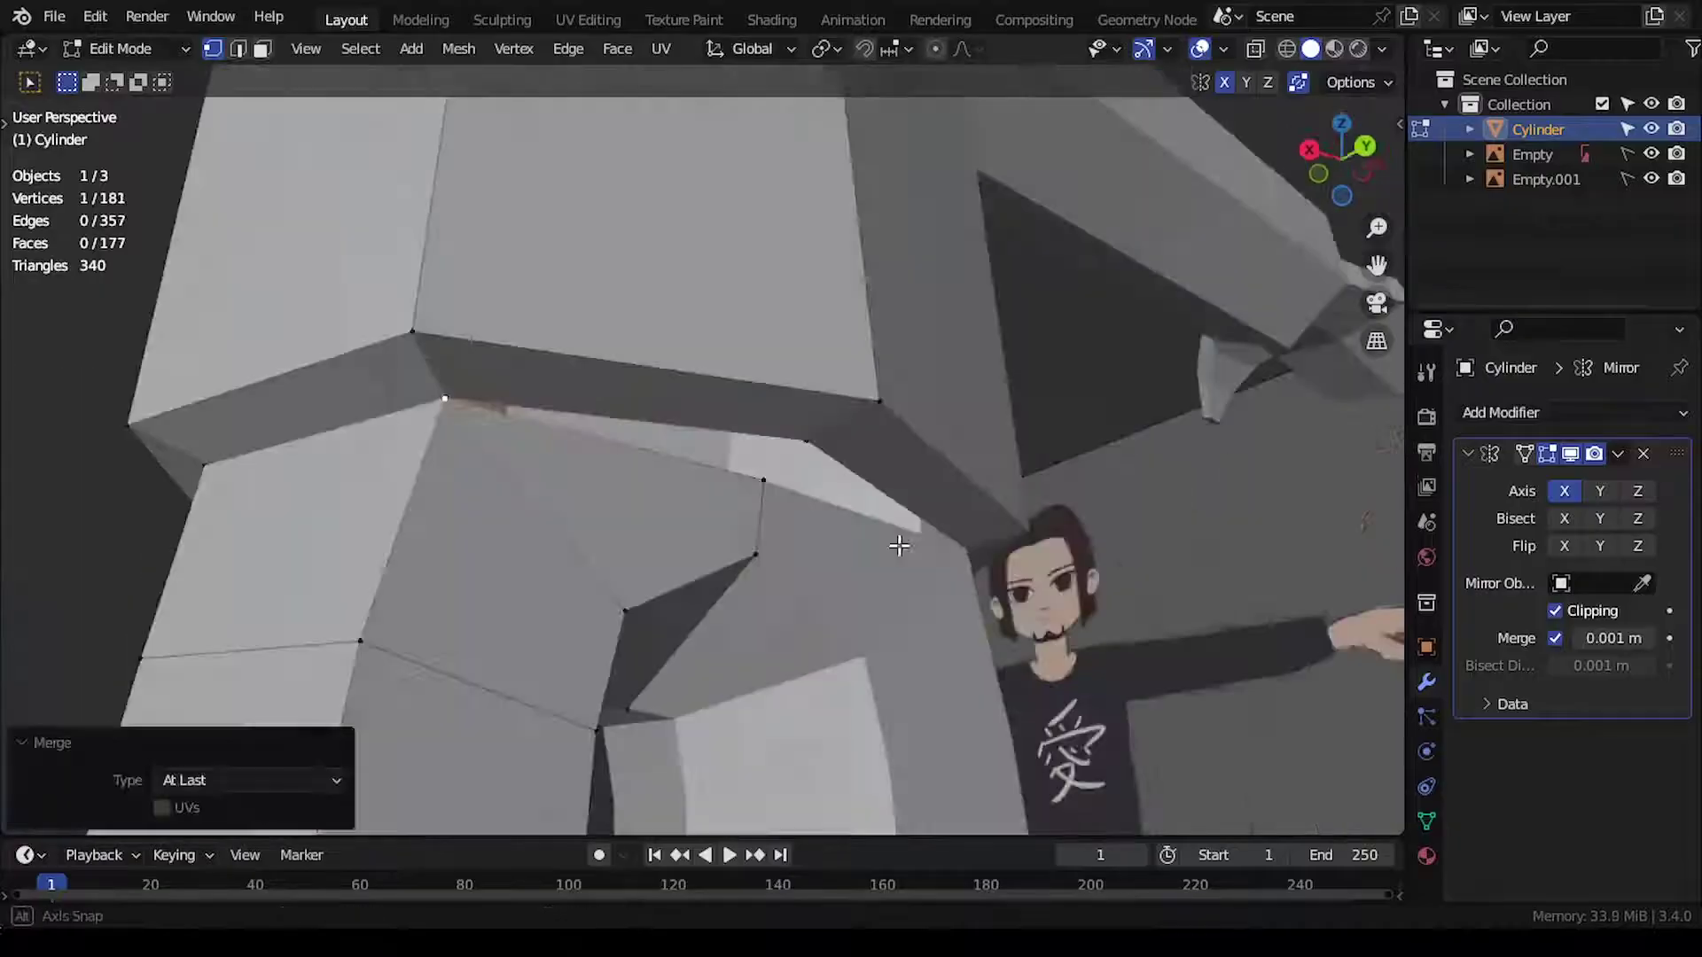
pyautogui.click(736, 484)
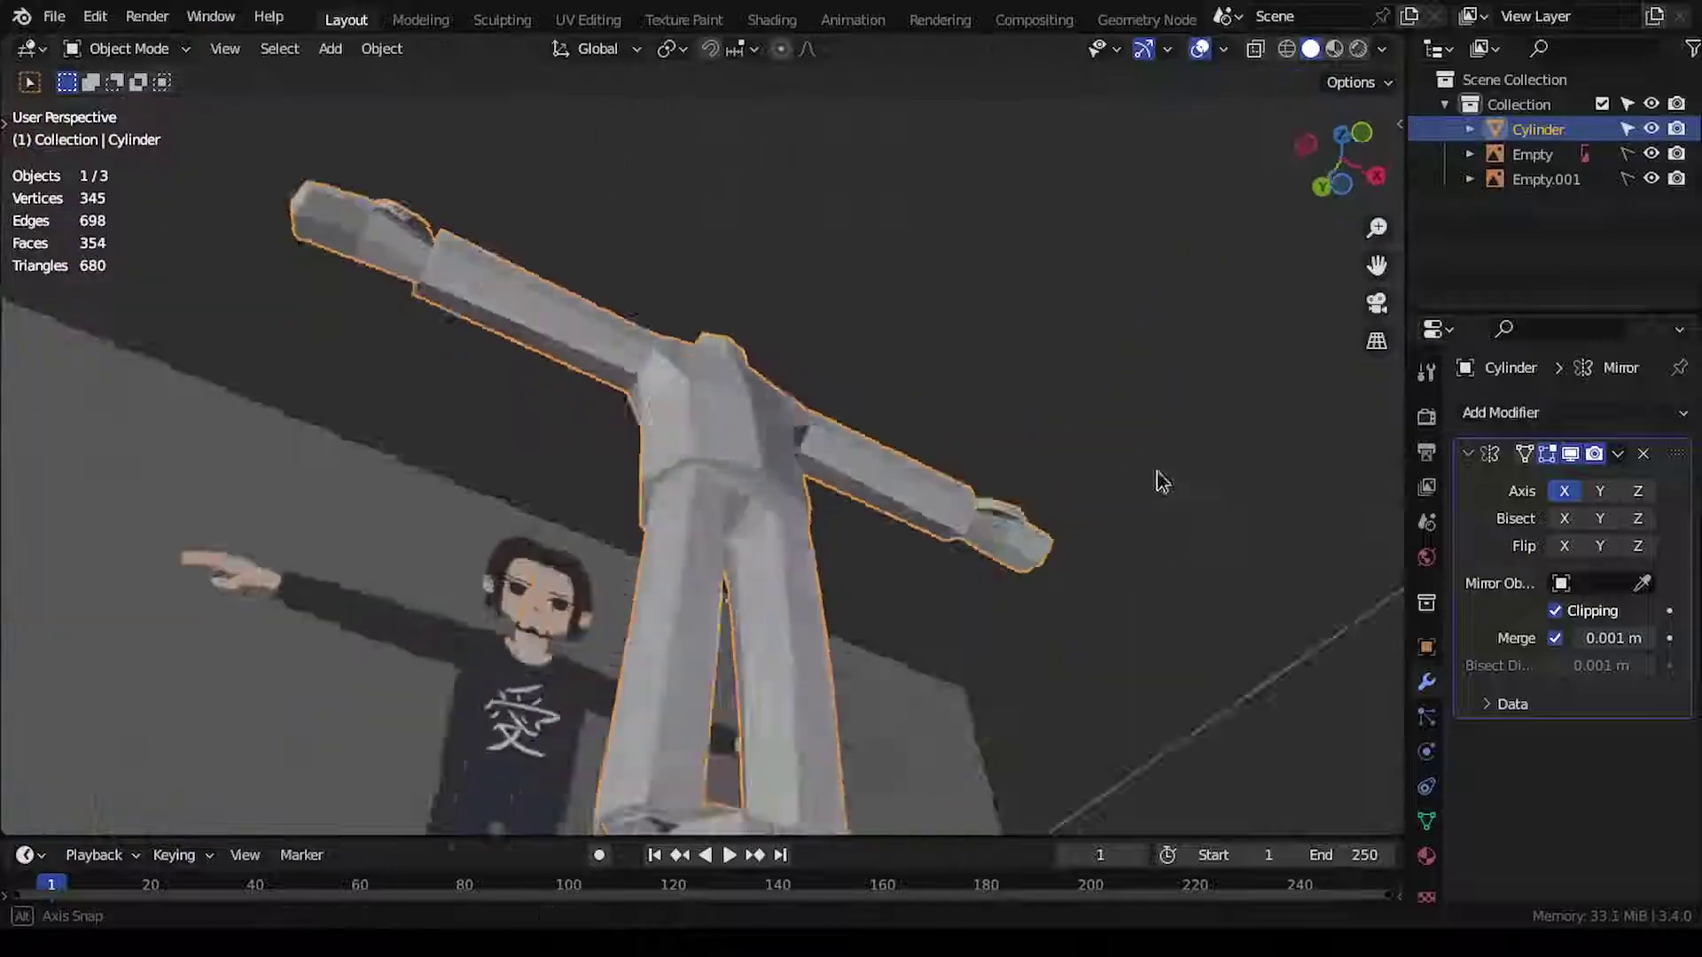
pyautogui.moveTo(1160, 479); pyautogui.dragTo(924, 570, button='middle')
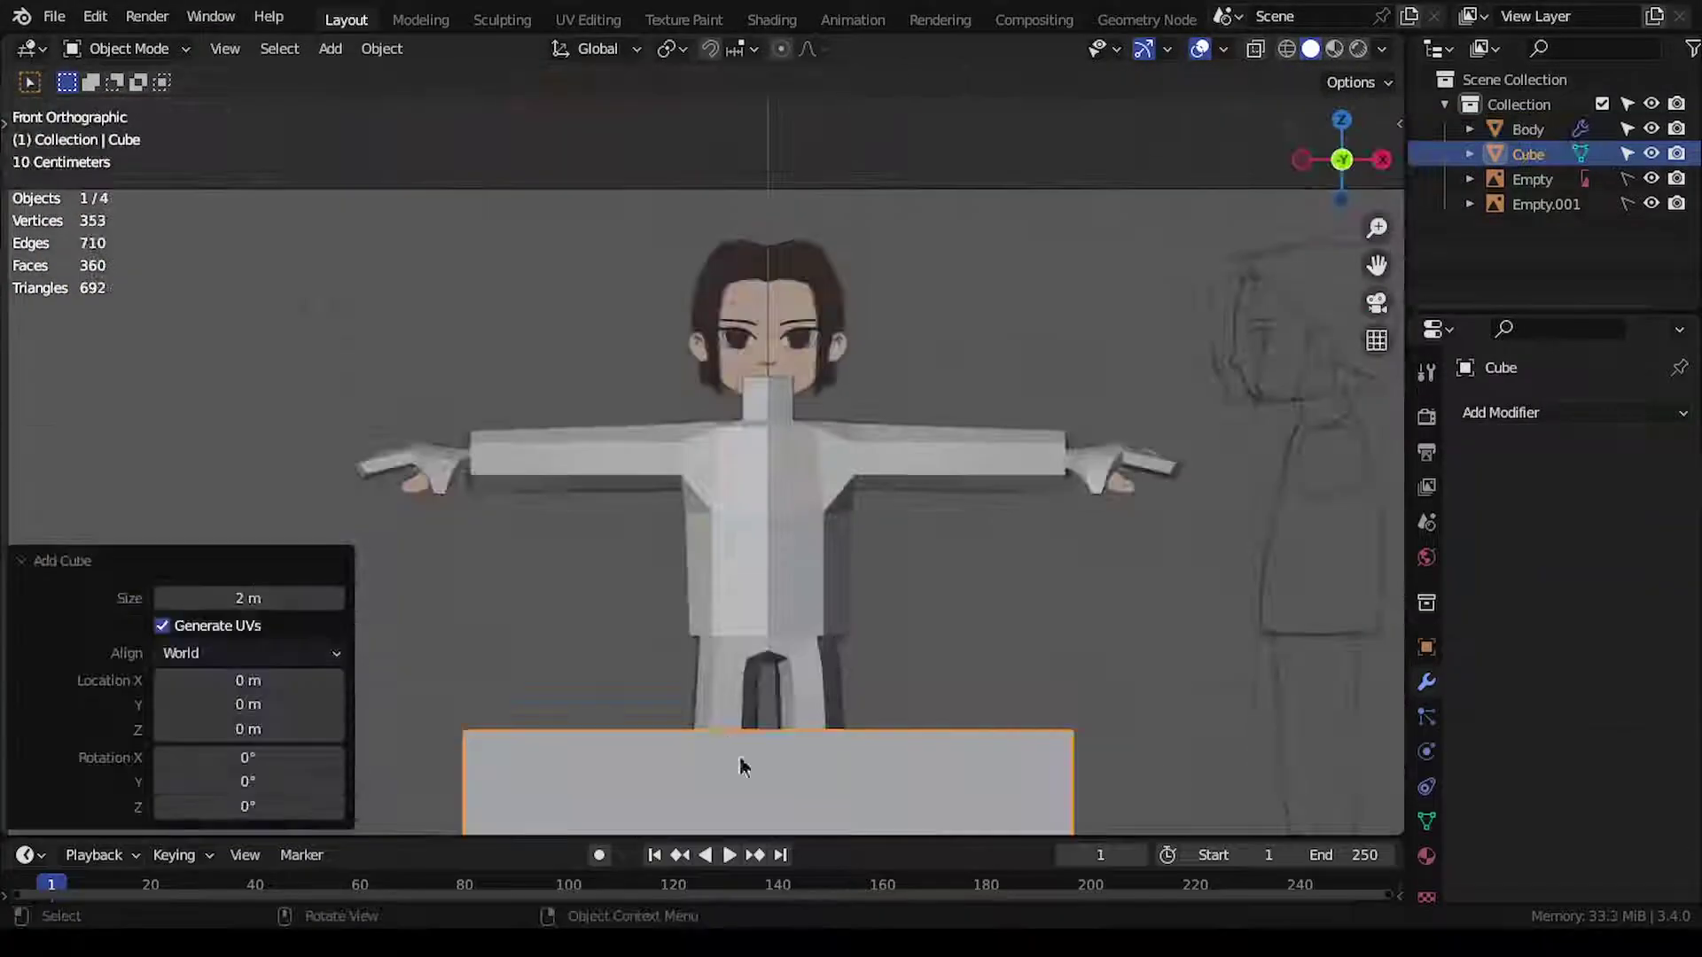
# - Move the new cube up to the head in X-ray and scale it down
pyautogui.press('g')
pyautogui.press('z')
pyautogui.click(771, 133)
pyautogui.hotkey('alt', 'z')
pyautogui.press('s')
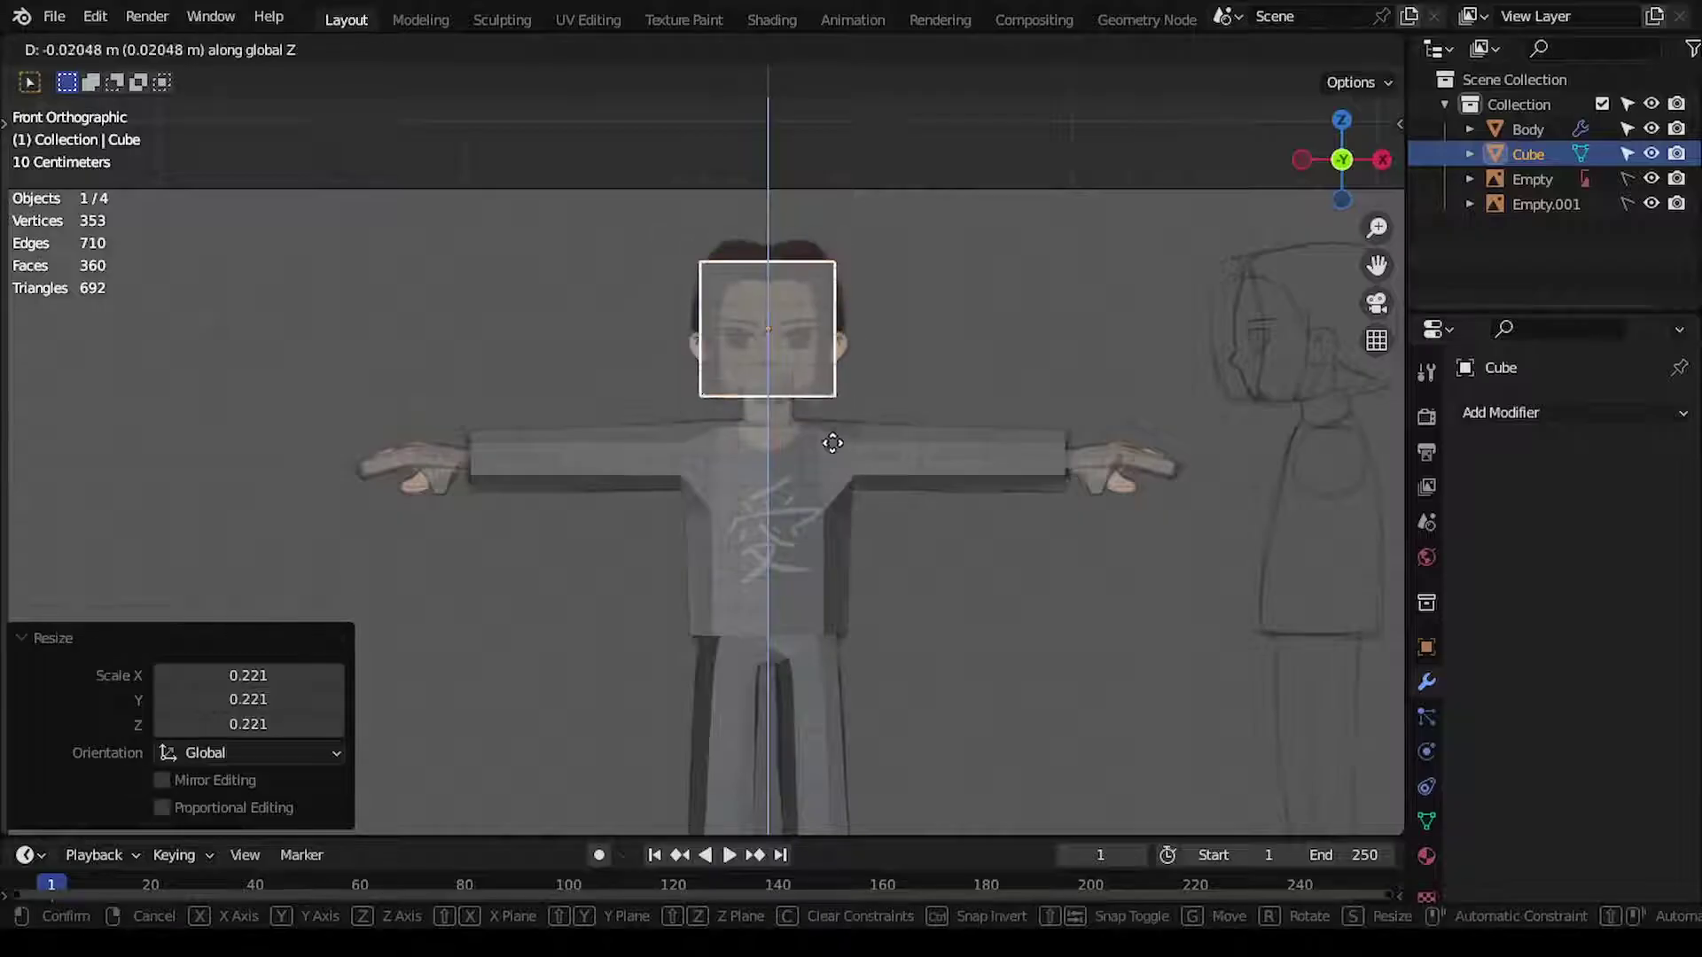
pyautogui.moveTo(1077, 408); pyautogui.dragTo(1102, 380, button='middle')
# - Round the head with Subdivision Surface, delete one half and add a Mirror modifier
pyautogui.click(1507, 412)
pyautogui.click(1223, 869)
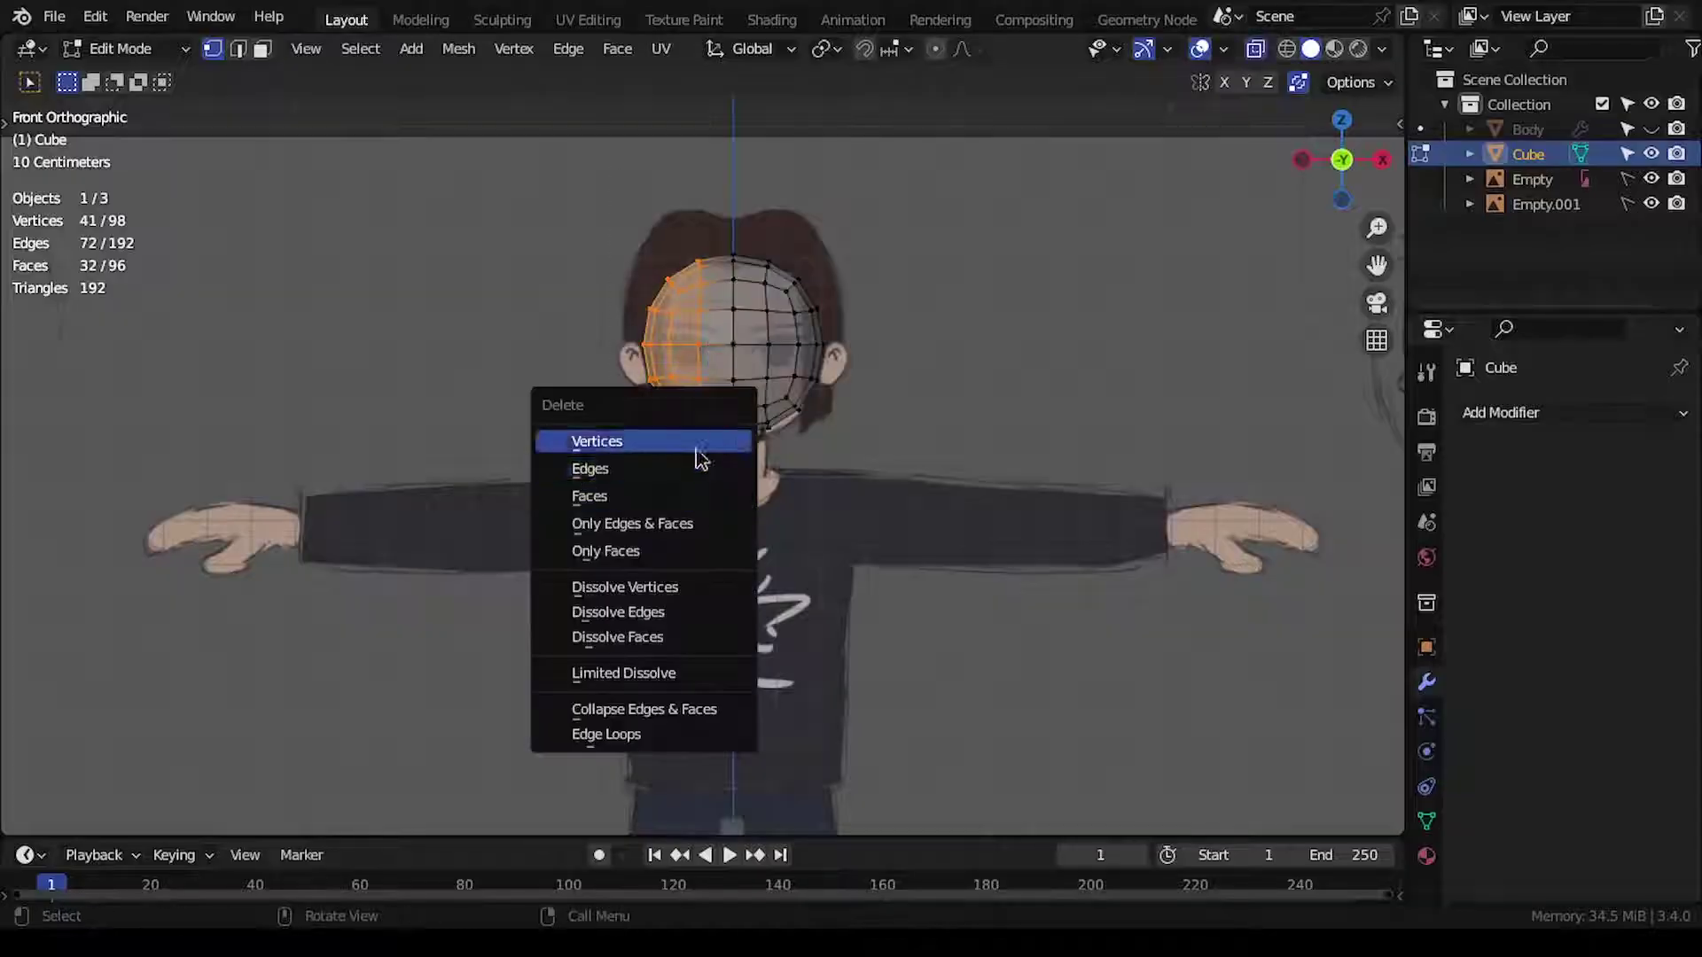
pyautogui.click(697, 443)
pyautogui.click(1562, 414)
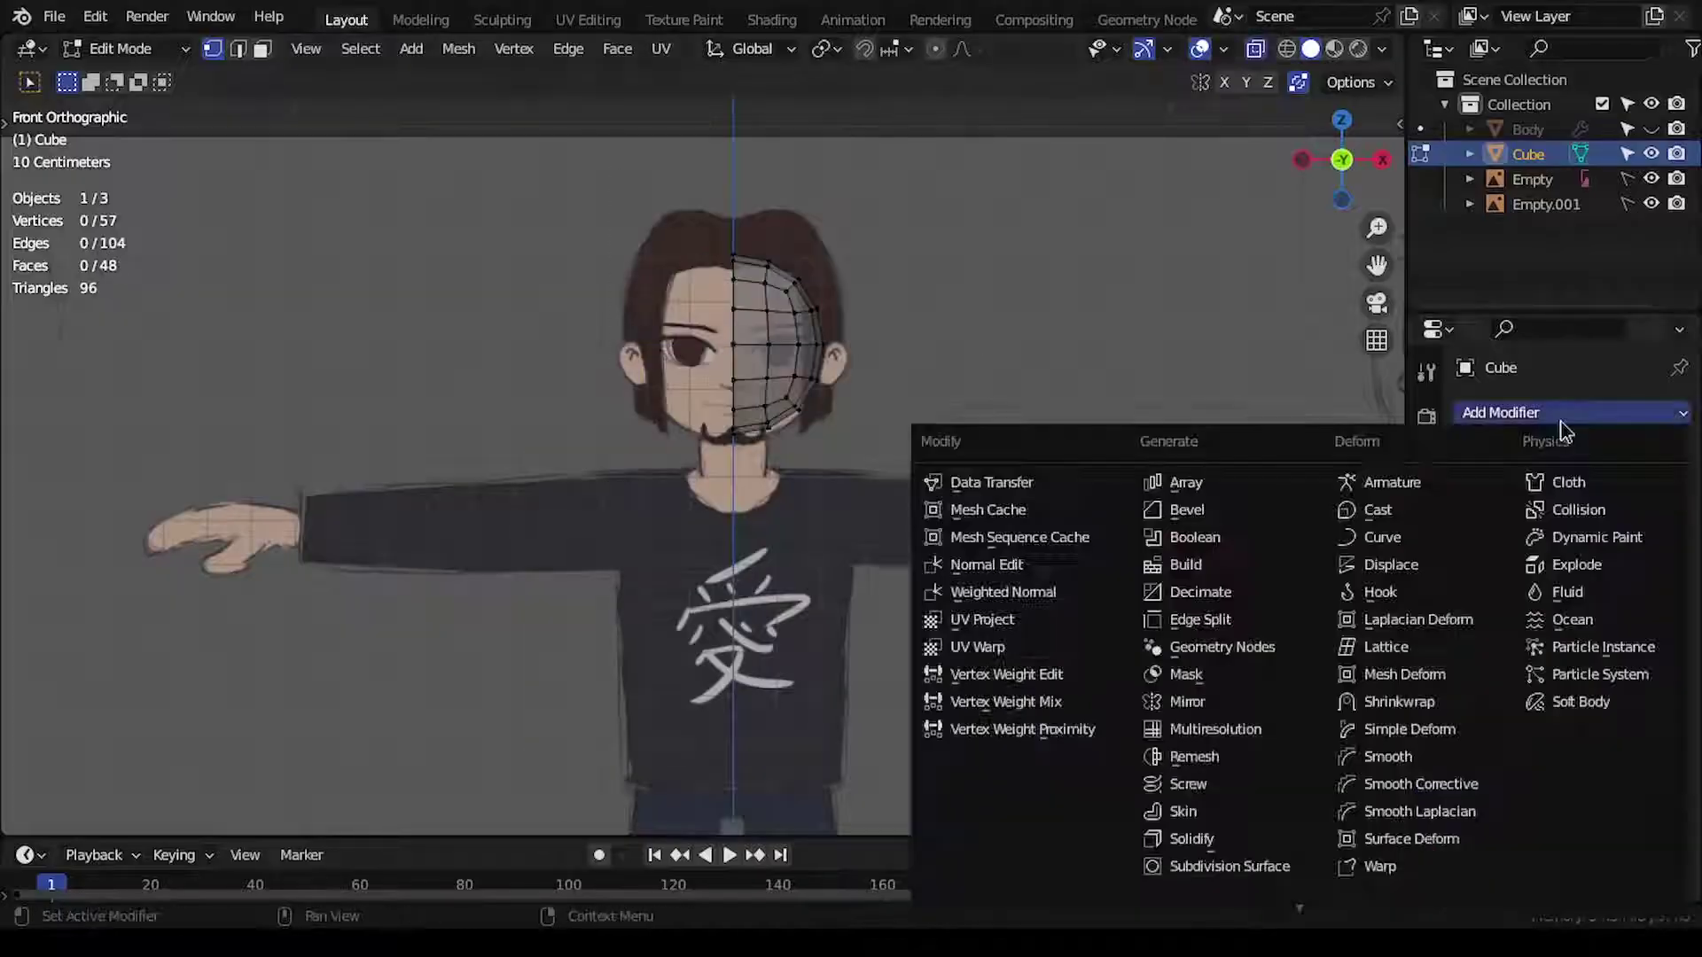
pyautogui.click(1252, 705)
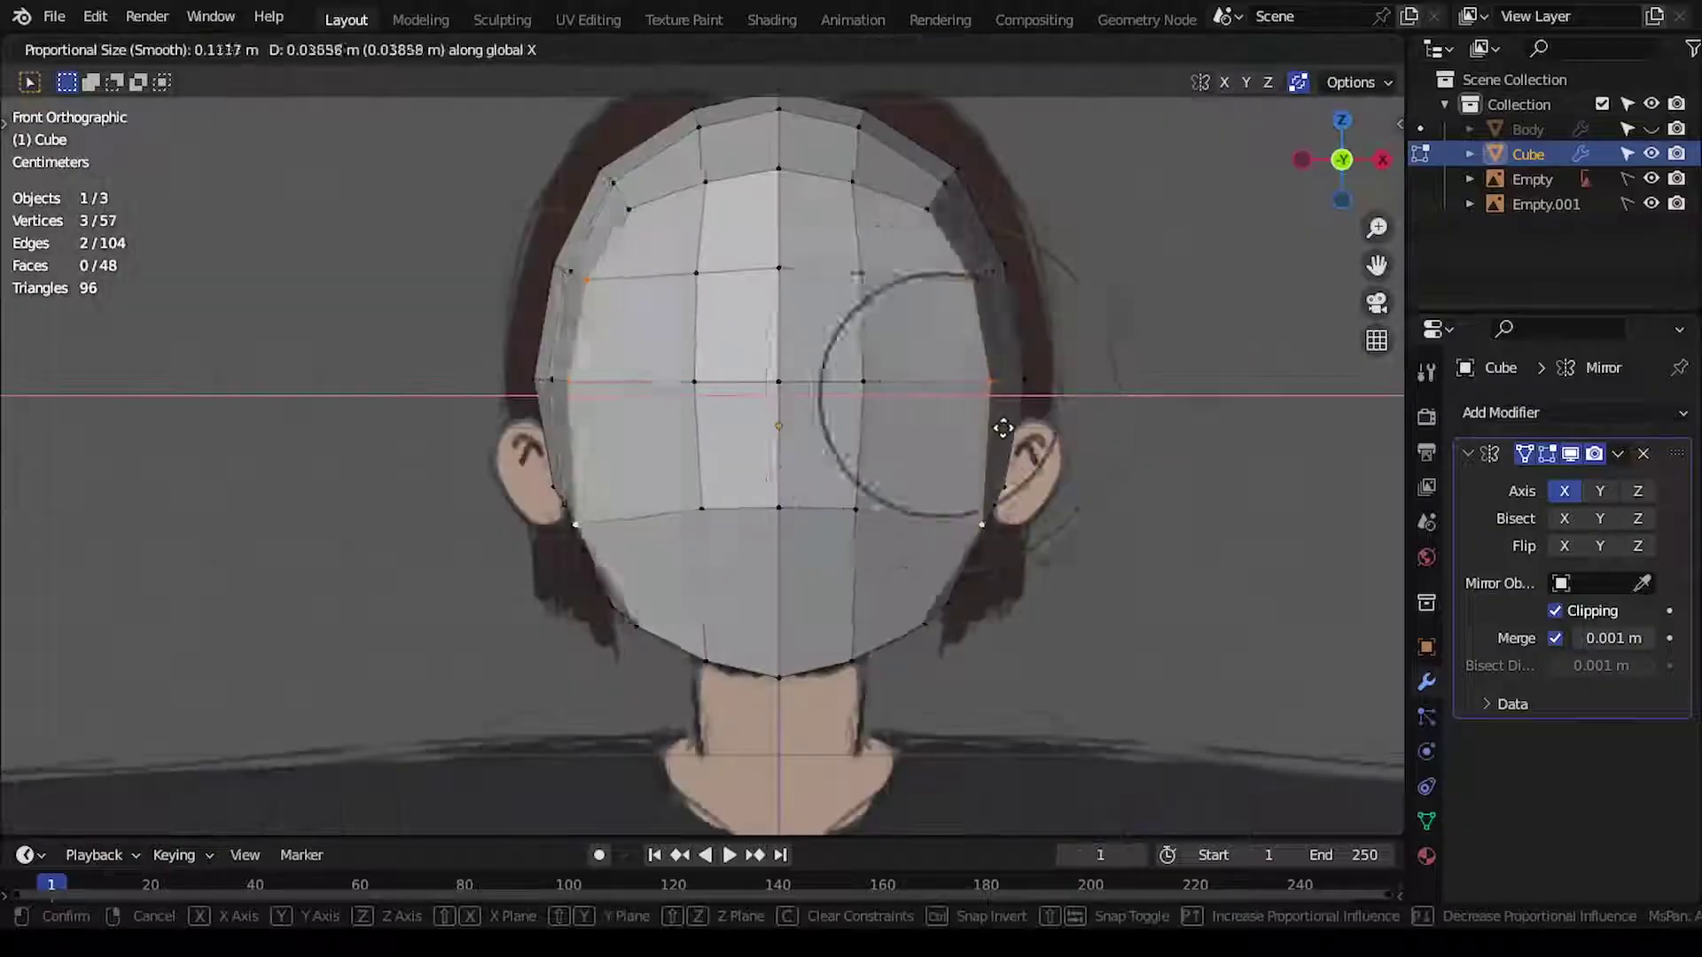
# - Shape the head with proportional moves and select the hair vertices
pyautogui.click(969, 368)
pyautogui.press('g')
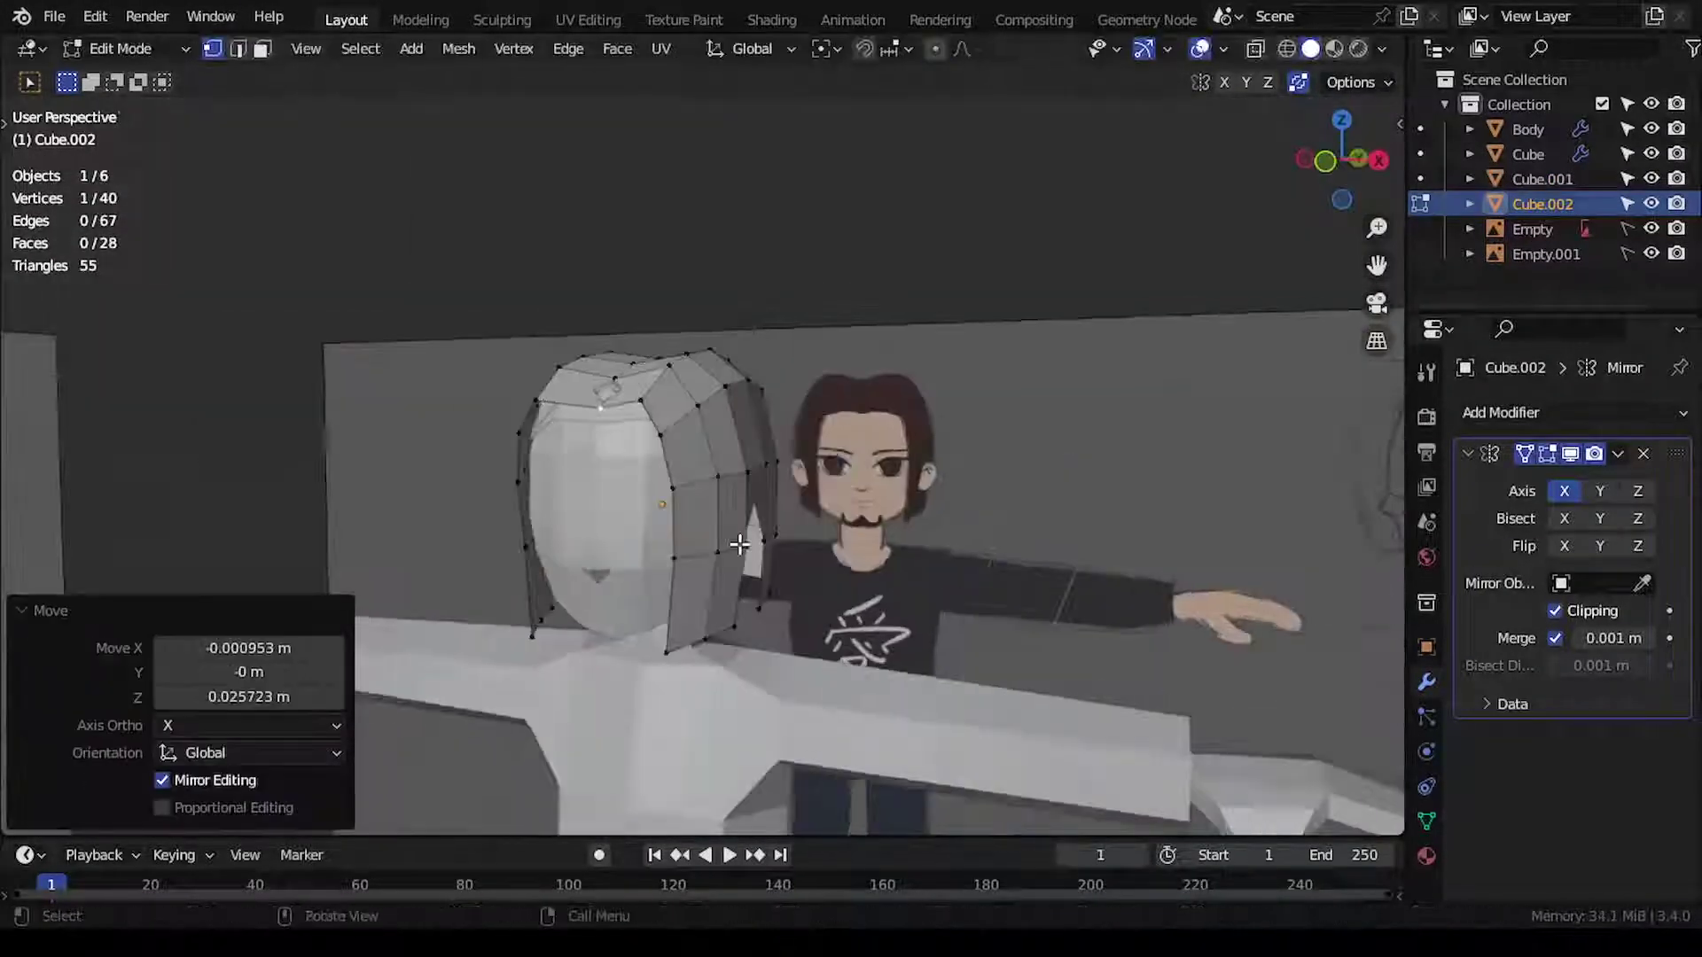
pyautogui.moveTo(530, 399); pyautogui.dragTo(749, 462)
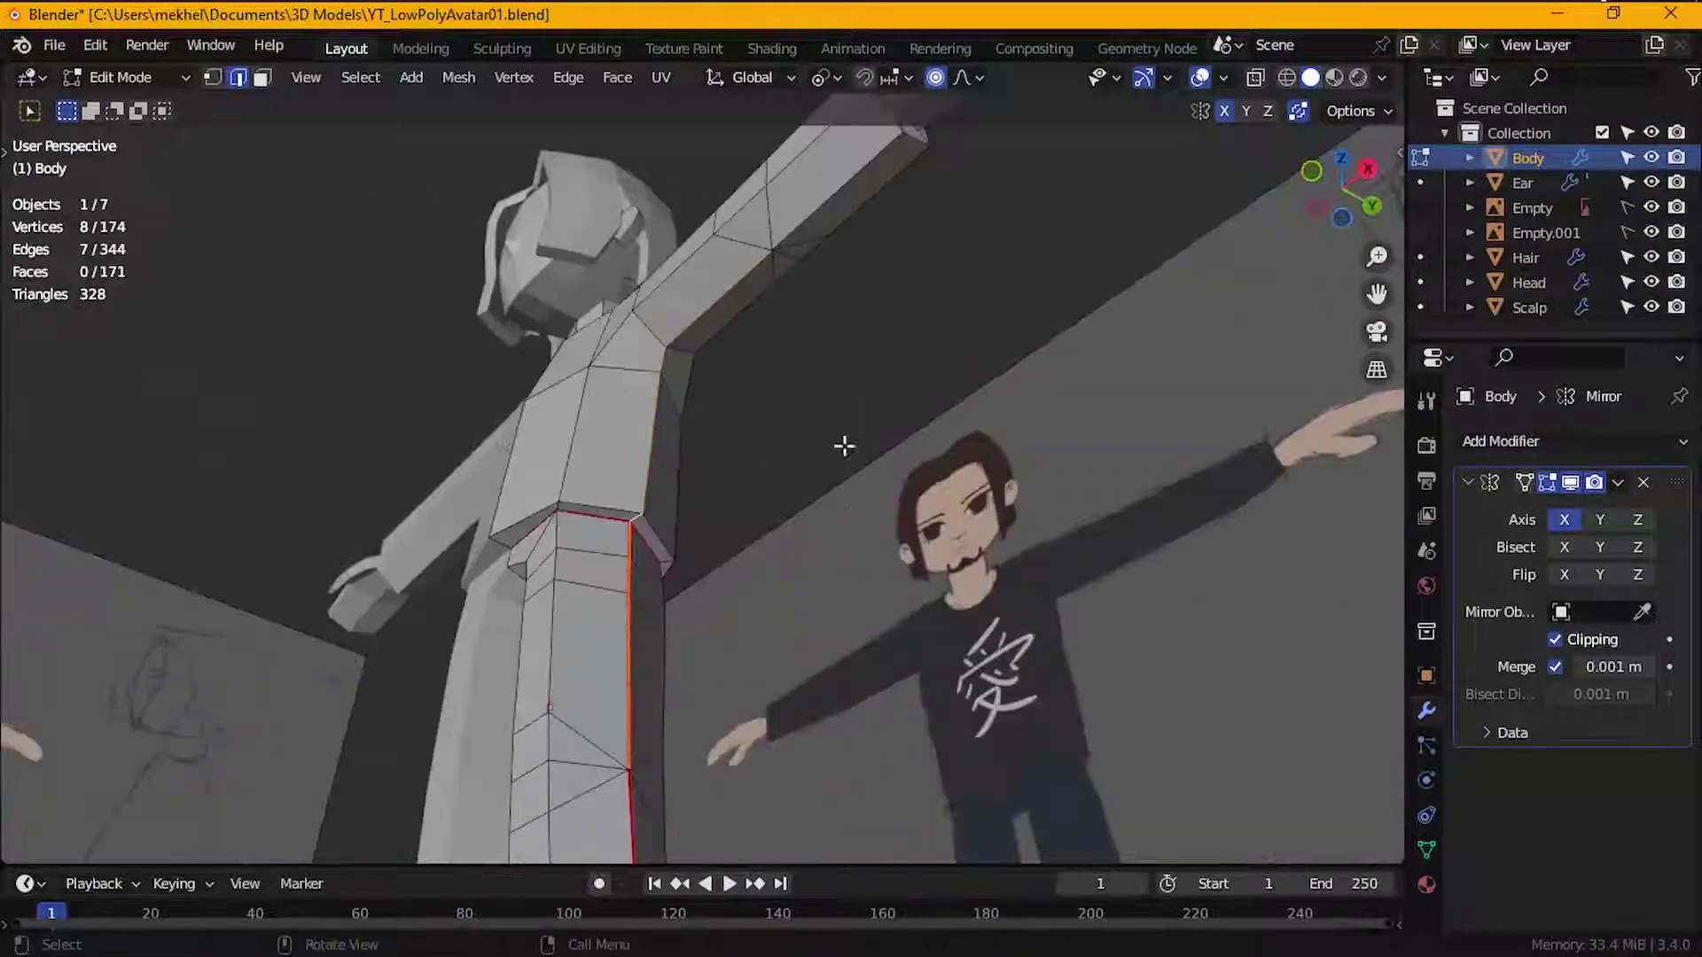
# - Select edge loops around the arms, chest and a leg for seams
pyautogui.moveTo(844, 445); pyautogui.dragTo(792, 431, button='middle')
pyautogui.keyDown('alt'); pyautogui.click(895, 352); pyautogui.keyUp('alt')
pyautogui.keyDown('alt'); pyautogui.keyDown('shift'); pyautogui.click(792, 432); pyautogui.keyUp('shift'); pyautogui.keyUp('alt')
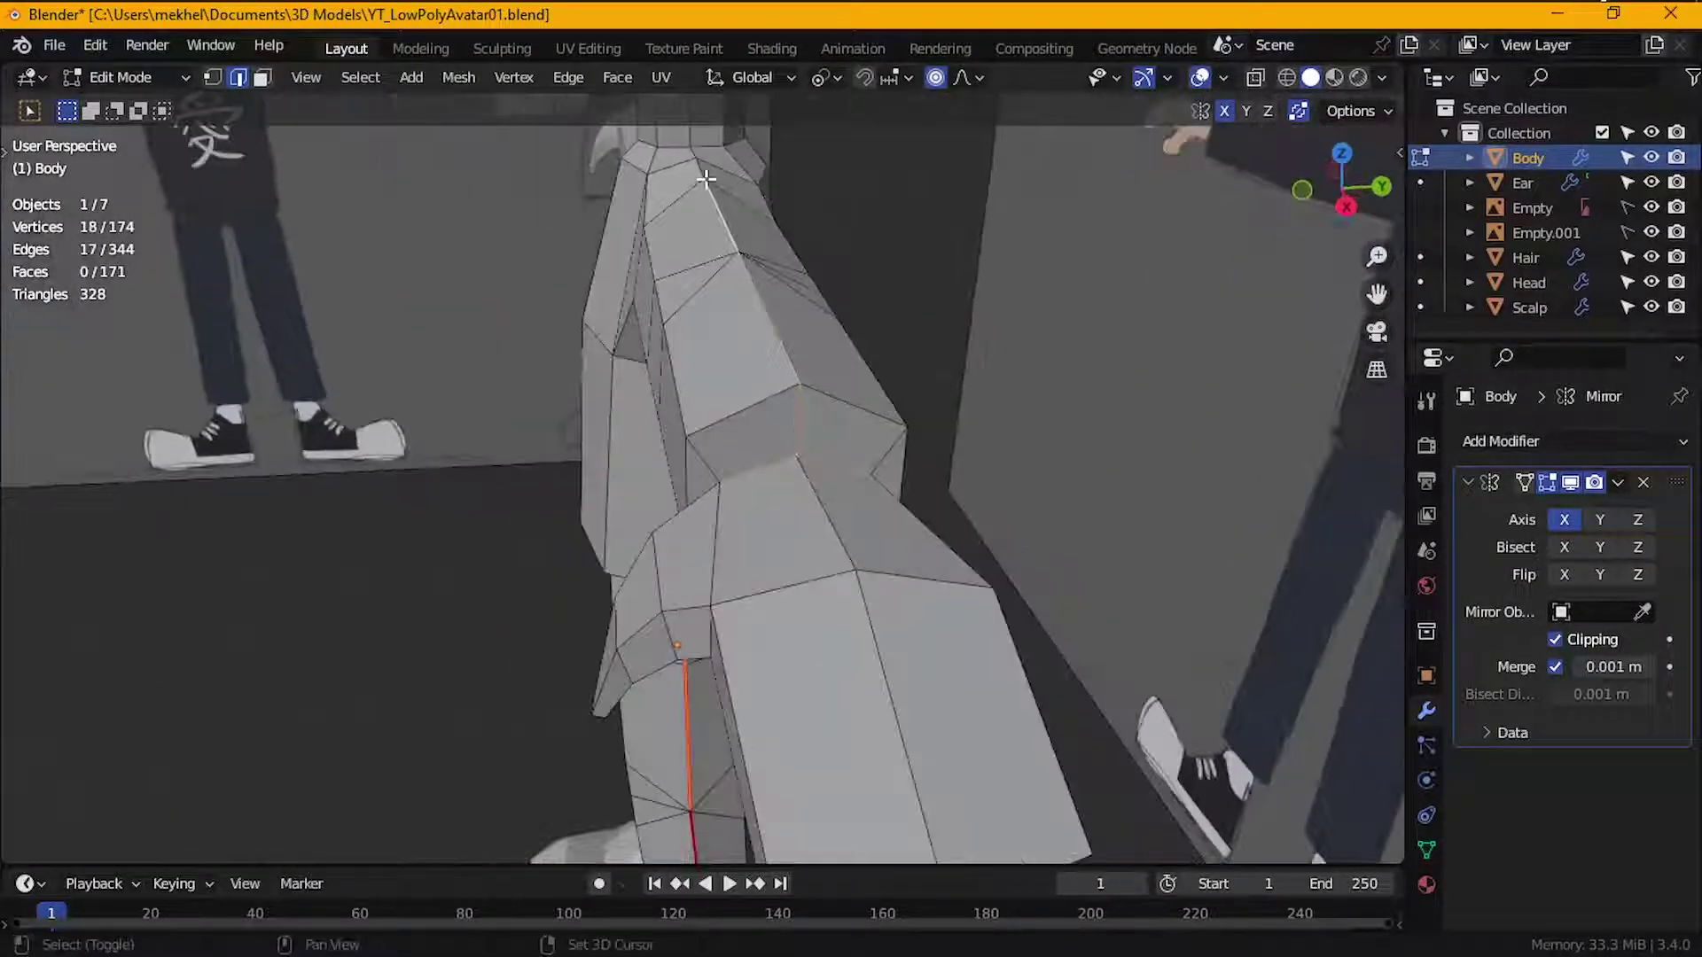
pyautogui.moveTo(724, 189); pyautogui.dragTo(952, 310, button='middle')
pyautogui.keyDown('alt'); pyautogui.keyDown('shift'); pyautogui.click(700, 306); pyautogui.keyUp('shift'); pyautogui.keyUp('alt')
pyautogui.moveTo(596, 831); pyautogui.dragTo(747, 407, button='middle')
# - Add further leg and feet edges to the seams and apply the body's Mirror modifier
pyautogui.click(813, 460)
pyautogui.keyDown('alt'); pyautogui.keyDown('shift'); pyautogui.click(635, 426); pyautogui.keyUp('shift'); pyautogui.keyUp('alt')
pyautogui.moveTo(635, 426); pyautogui.dragTo(813, 419, button='middle')
pyautogui.moveTo(897, 361); pyautogui.dragTo(783, 584, button='middle')
pyautogui.keyDown('shift'); pyautogui.click(783, 584); pyautogui.keyUp('shift')
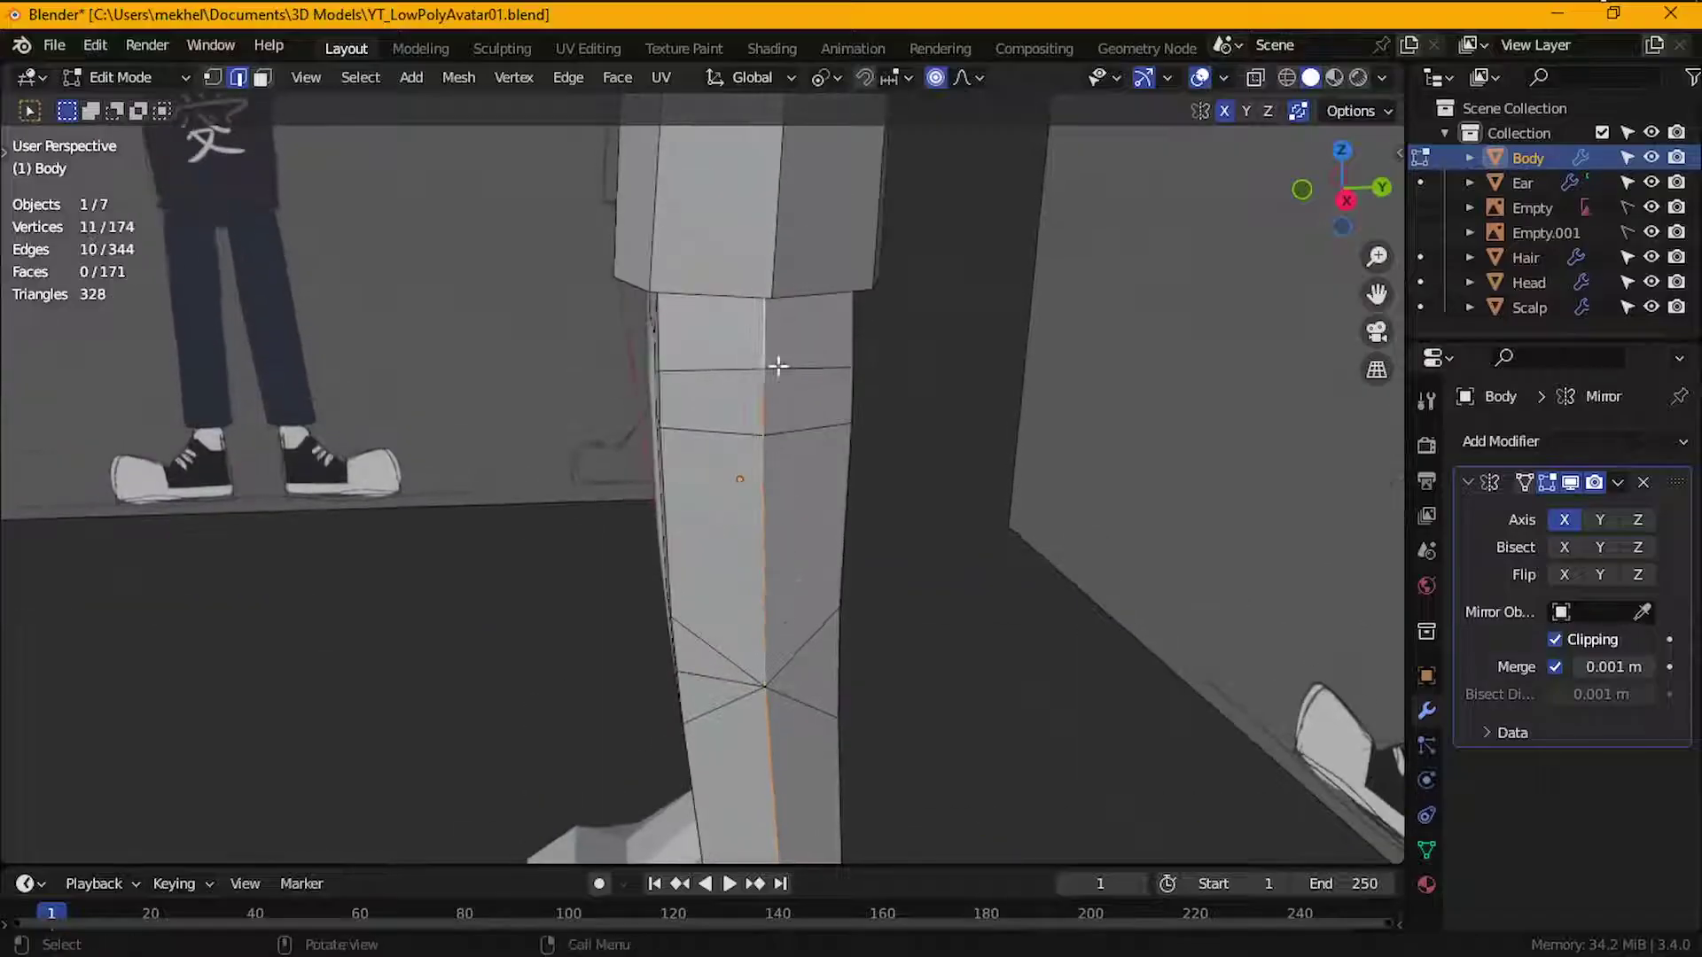
pyautogui.moveTo(822, 312); pyautogui.dragTo(798, 239, button='middle')
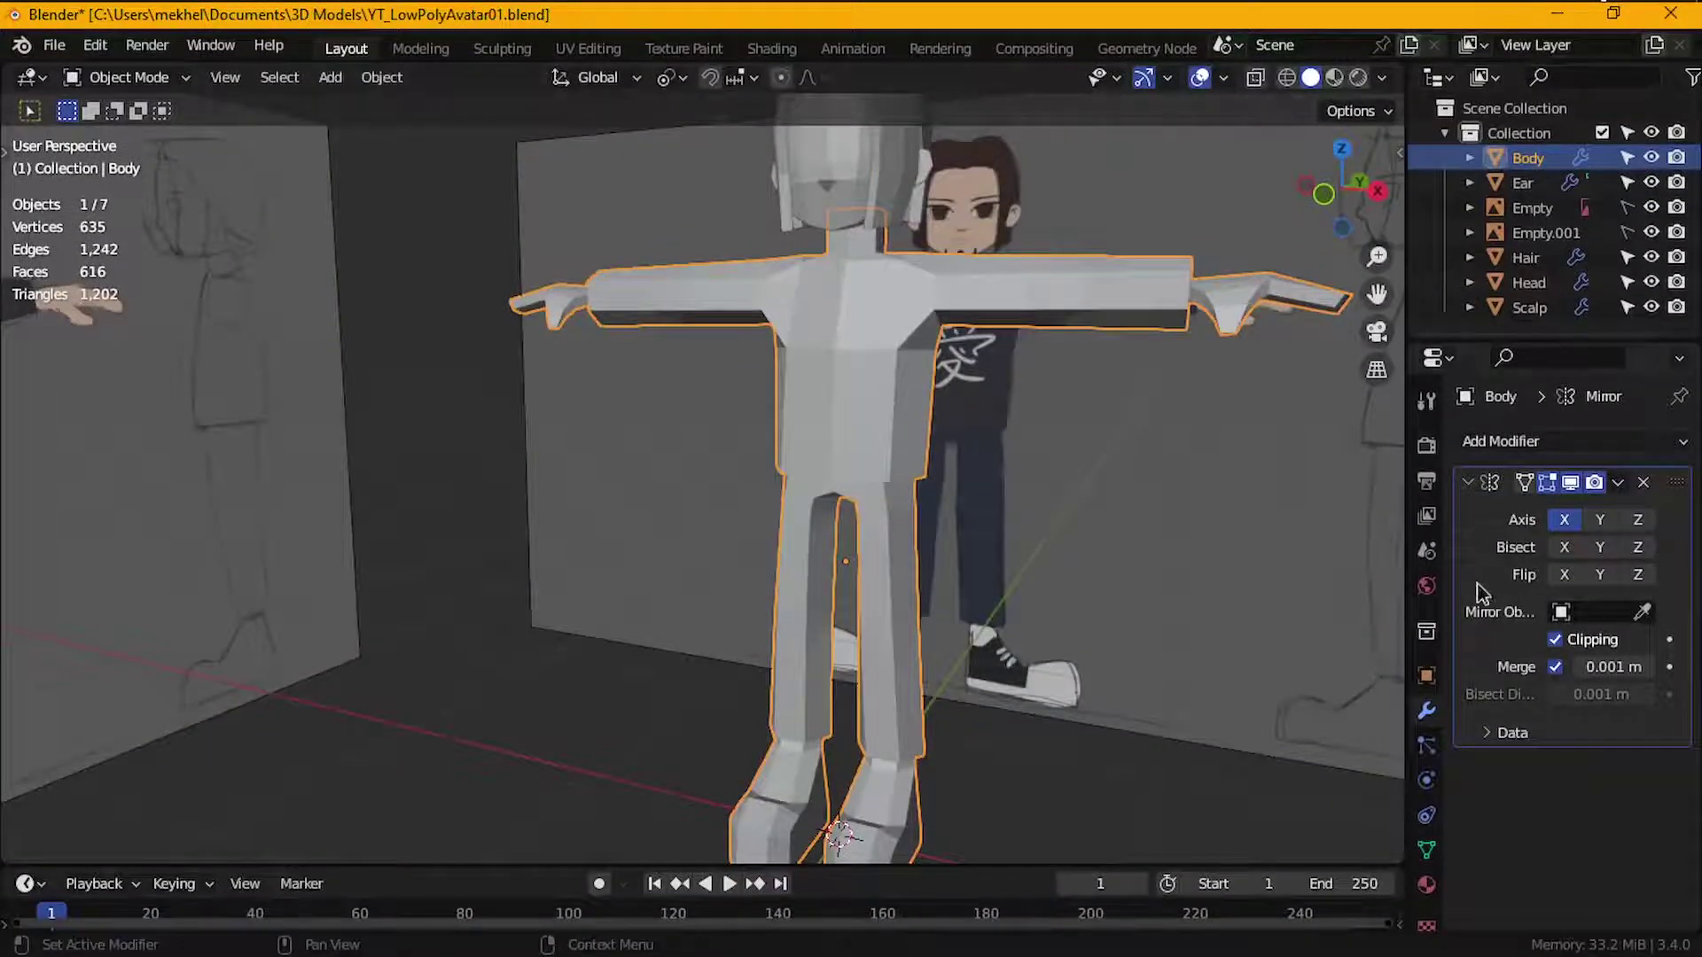
pyautogui.hotkey('ctrl', 'a')
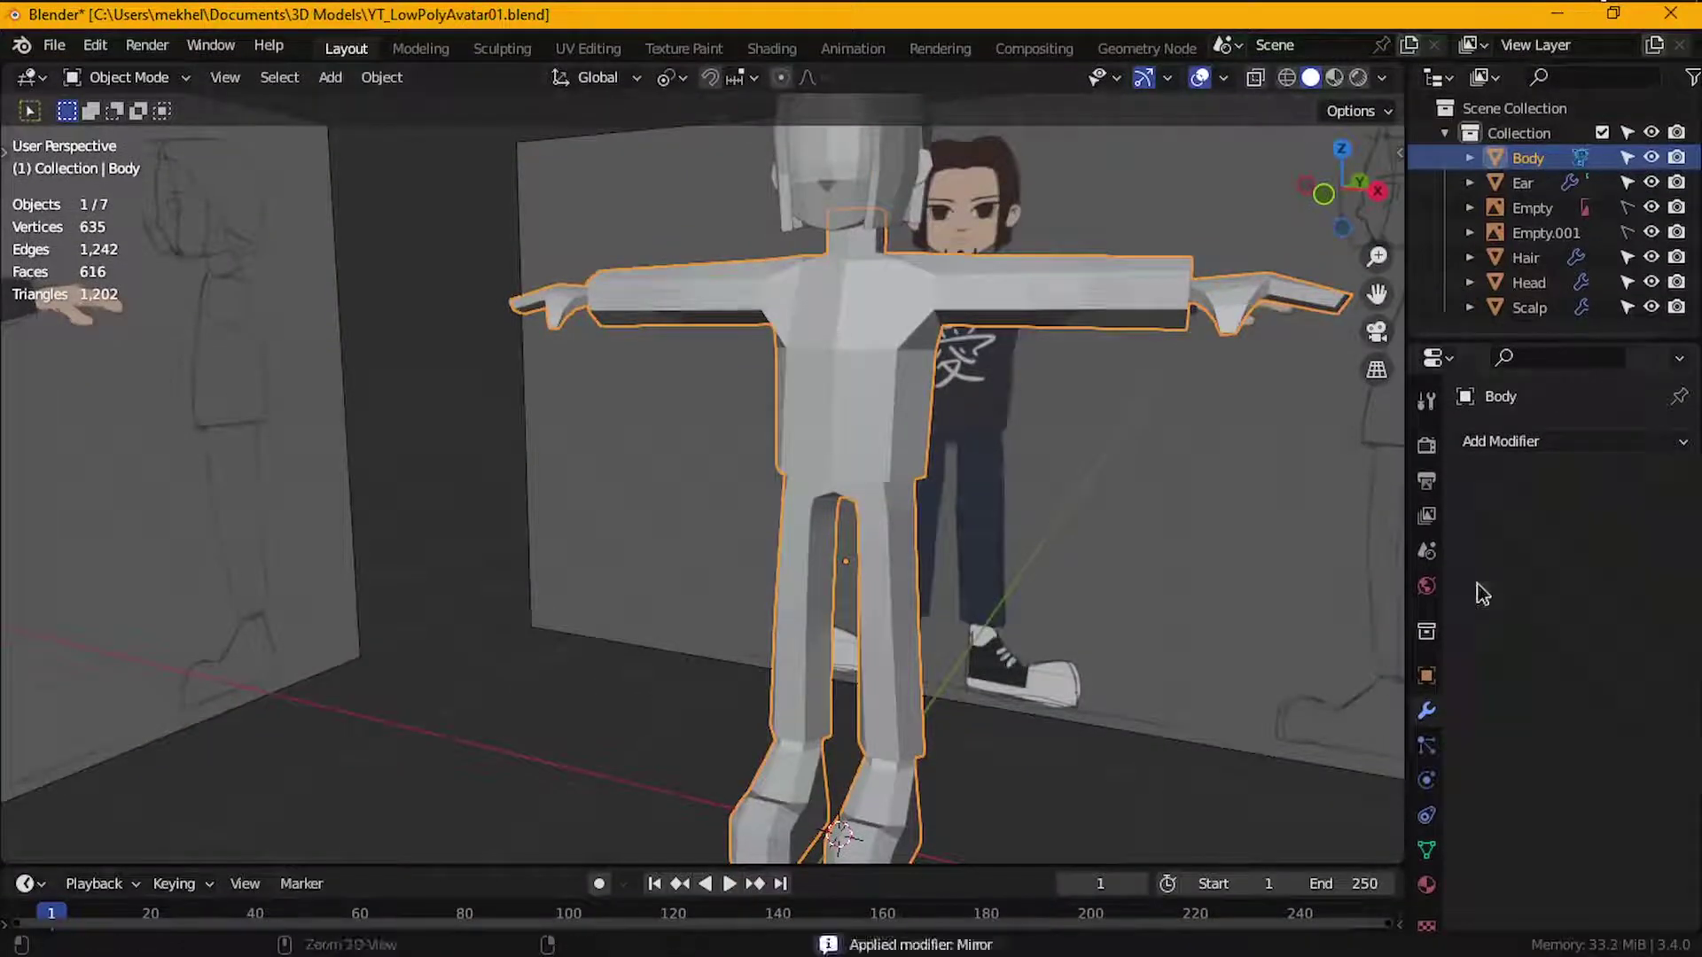
# - Scale and move the body's UV islands over the grid, then save the blend file
pyautogui.moveTo(991, 528); pyautogui.dragTo(970, 444, button='middle')
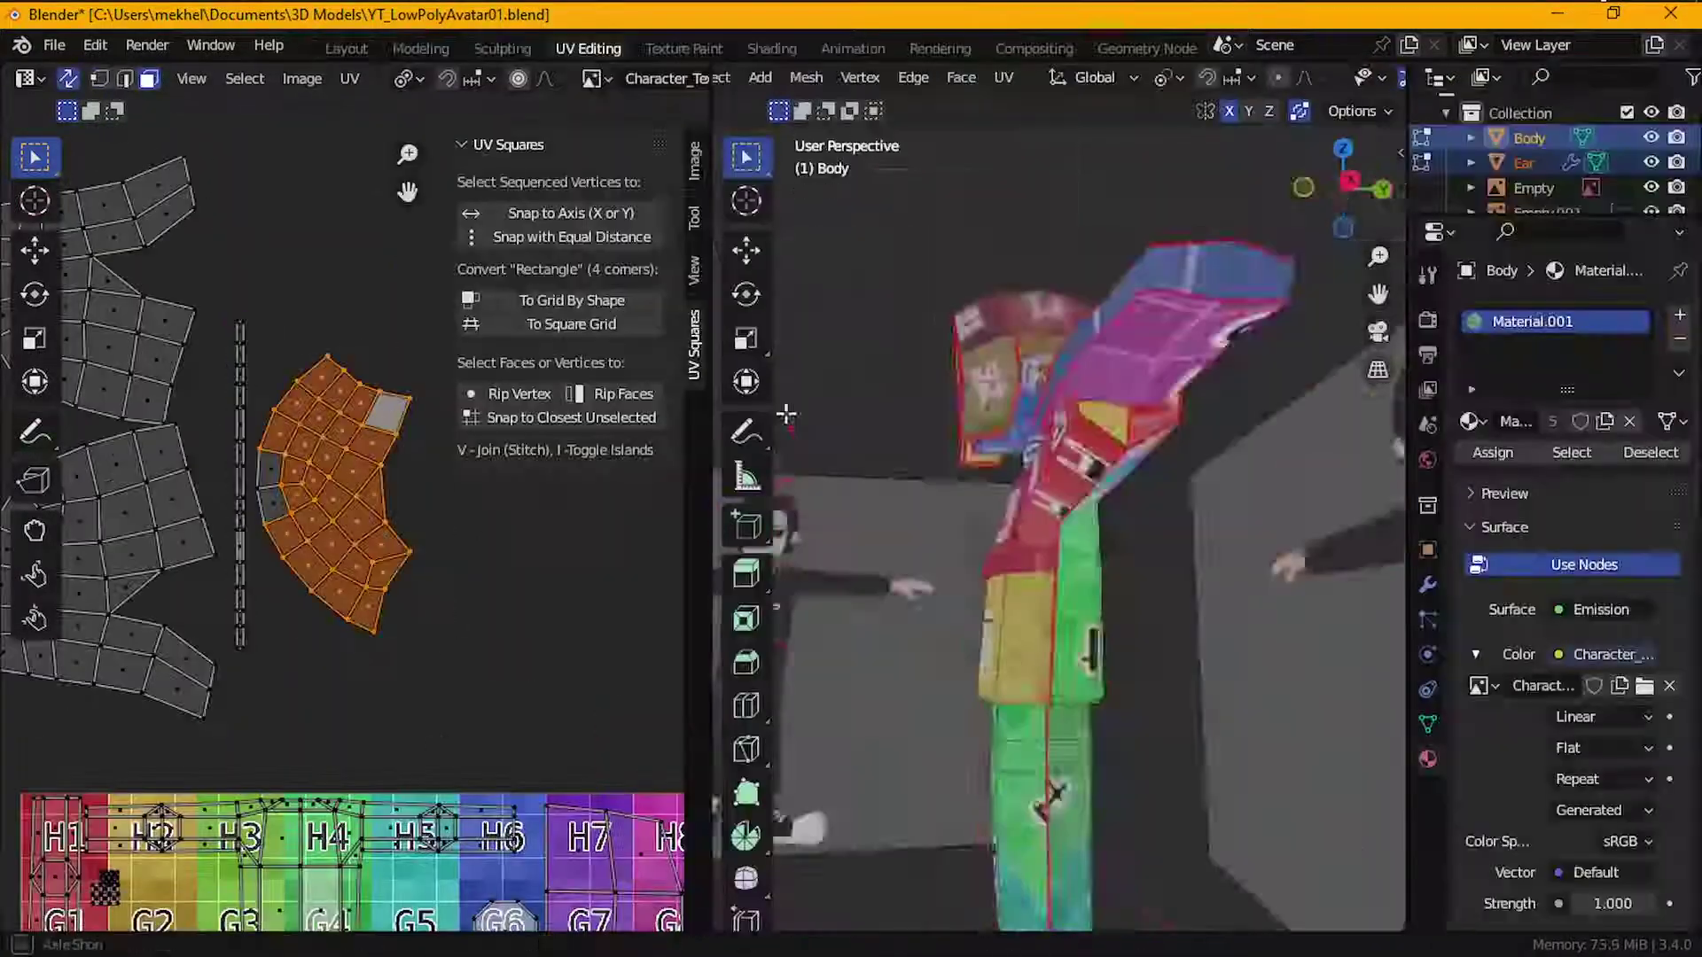
pyautogui.press('s')
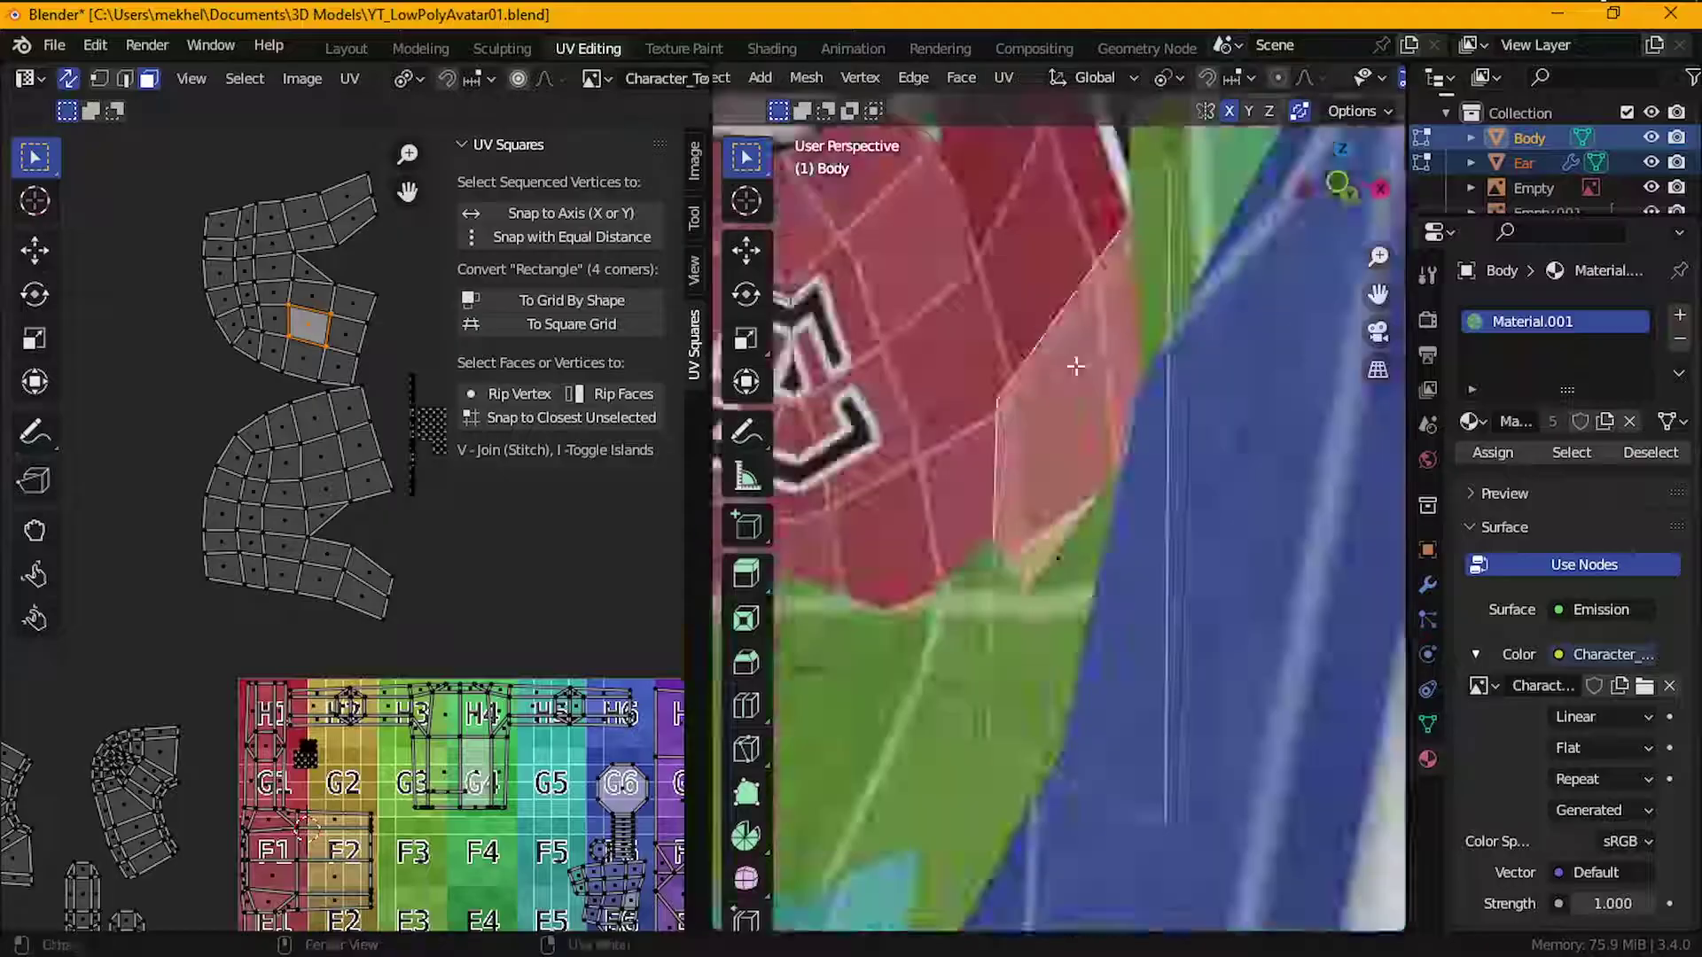
pyautogui.press('g')
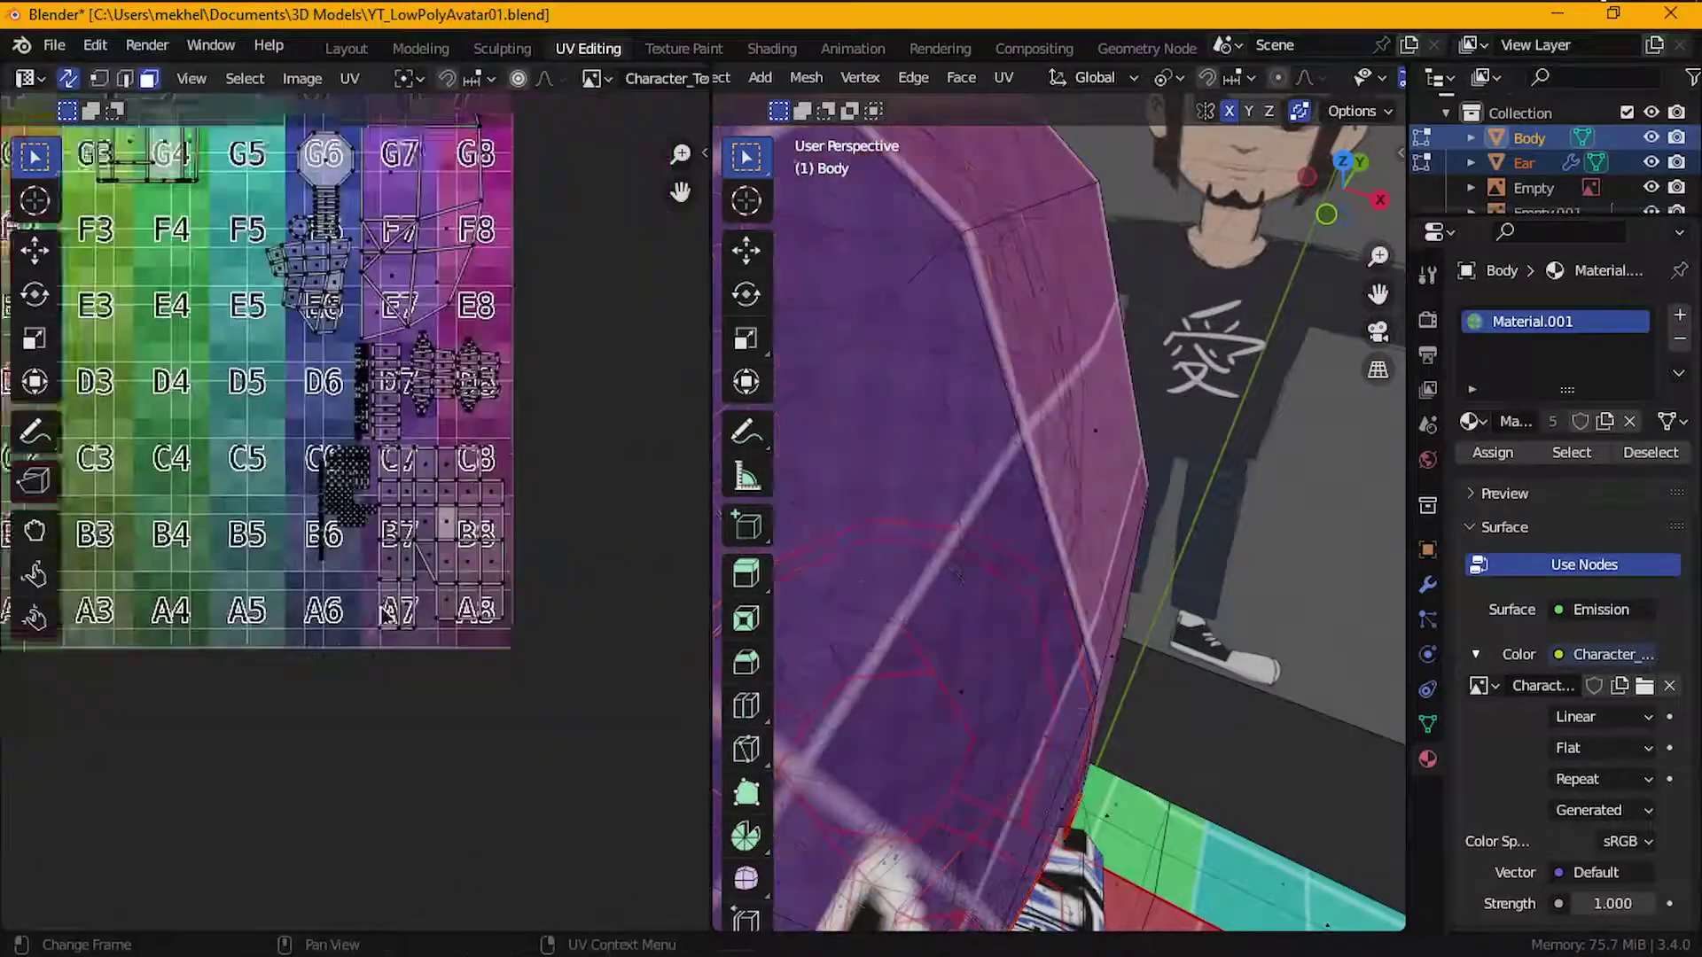
pyautogui.hotkey('ctrl', 's')
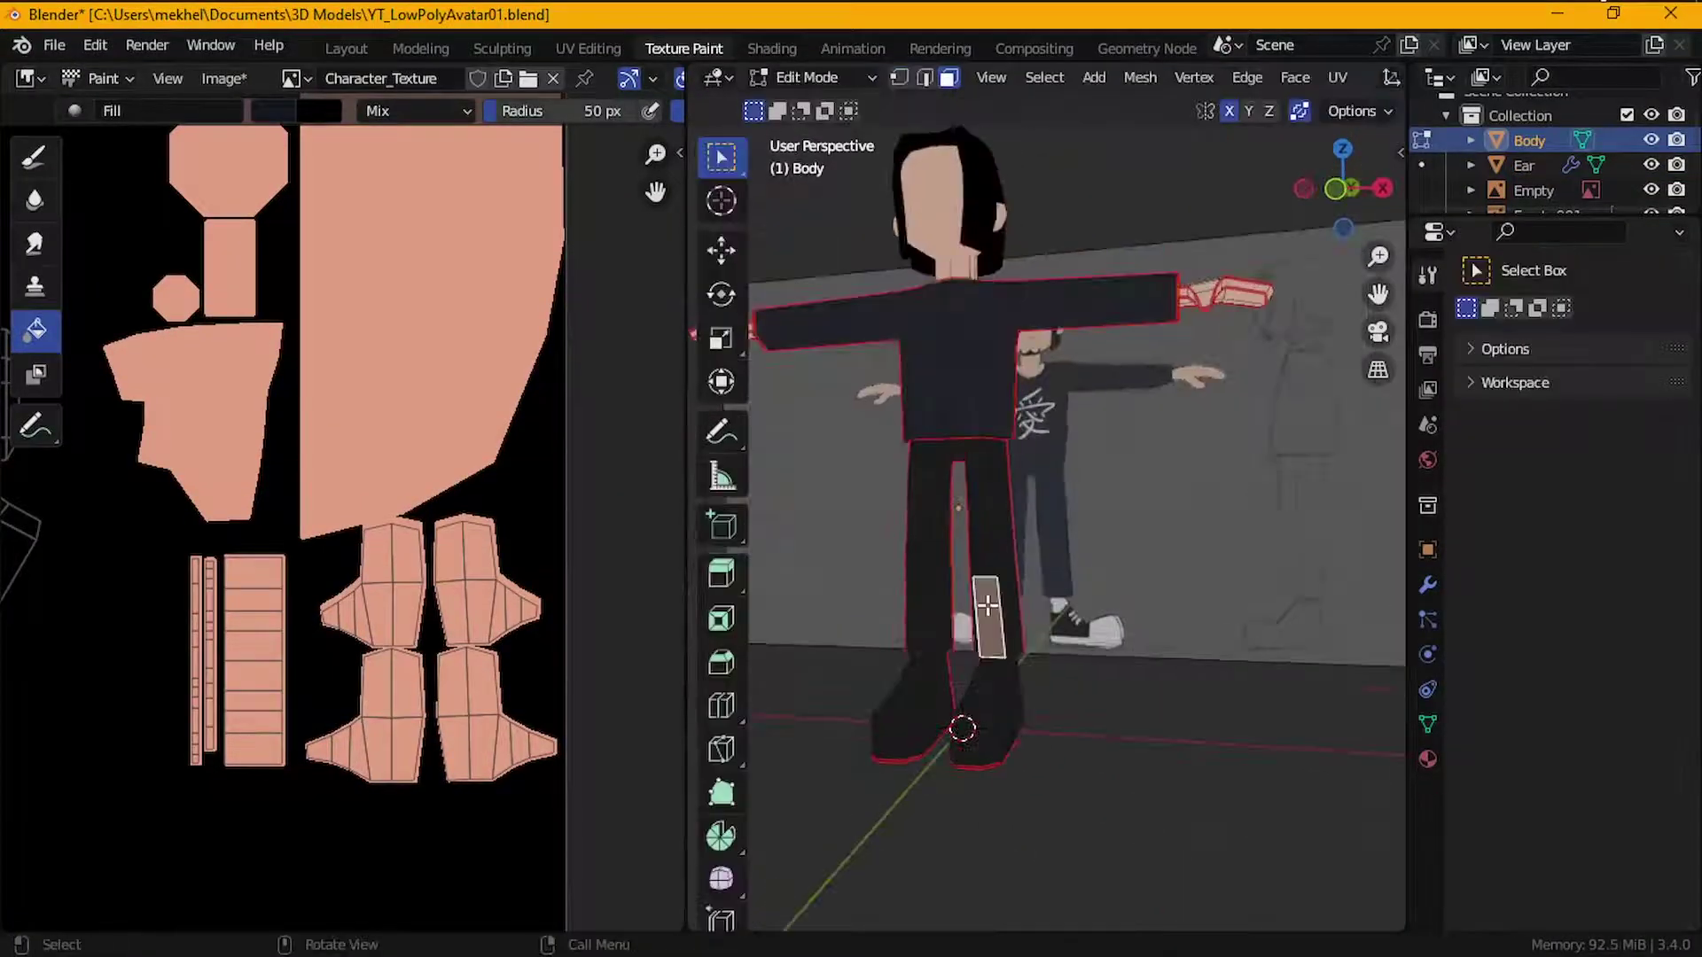
# - Select the whole pants mesh with Ctrl+L and switch to painting on its texture
pyautogui.hotkey('ctrl', 'l')
pyautogui.moveTo(980, 590); pyautogui.dragTo(1145, 631, button='middle')
pyautogui.press('Tab')
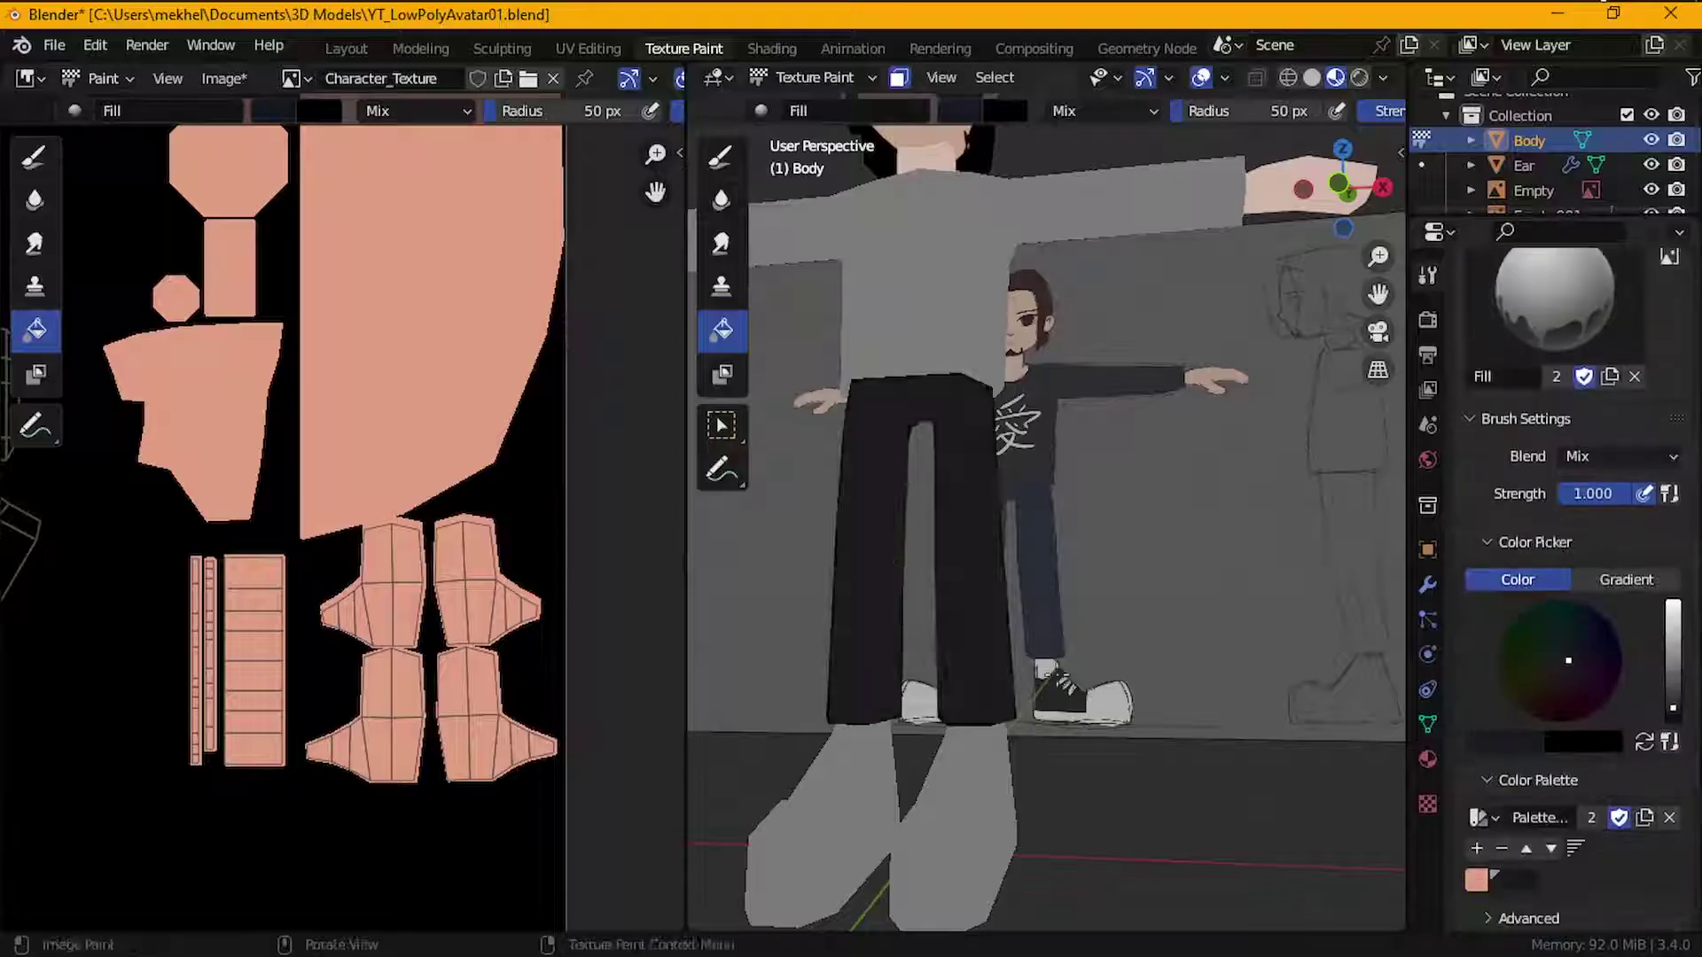
pyautogui.moveTo(1032, 675); pyautogui.dragTo(1090, 700, button='middle')
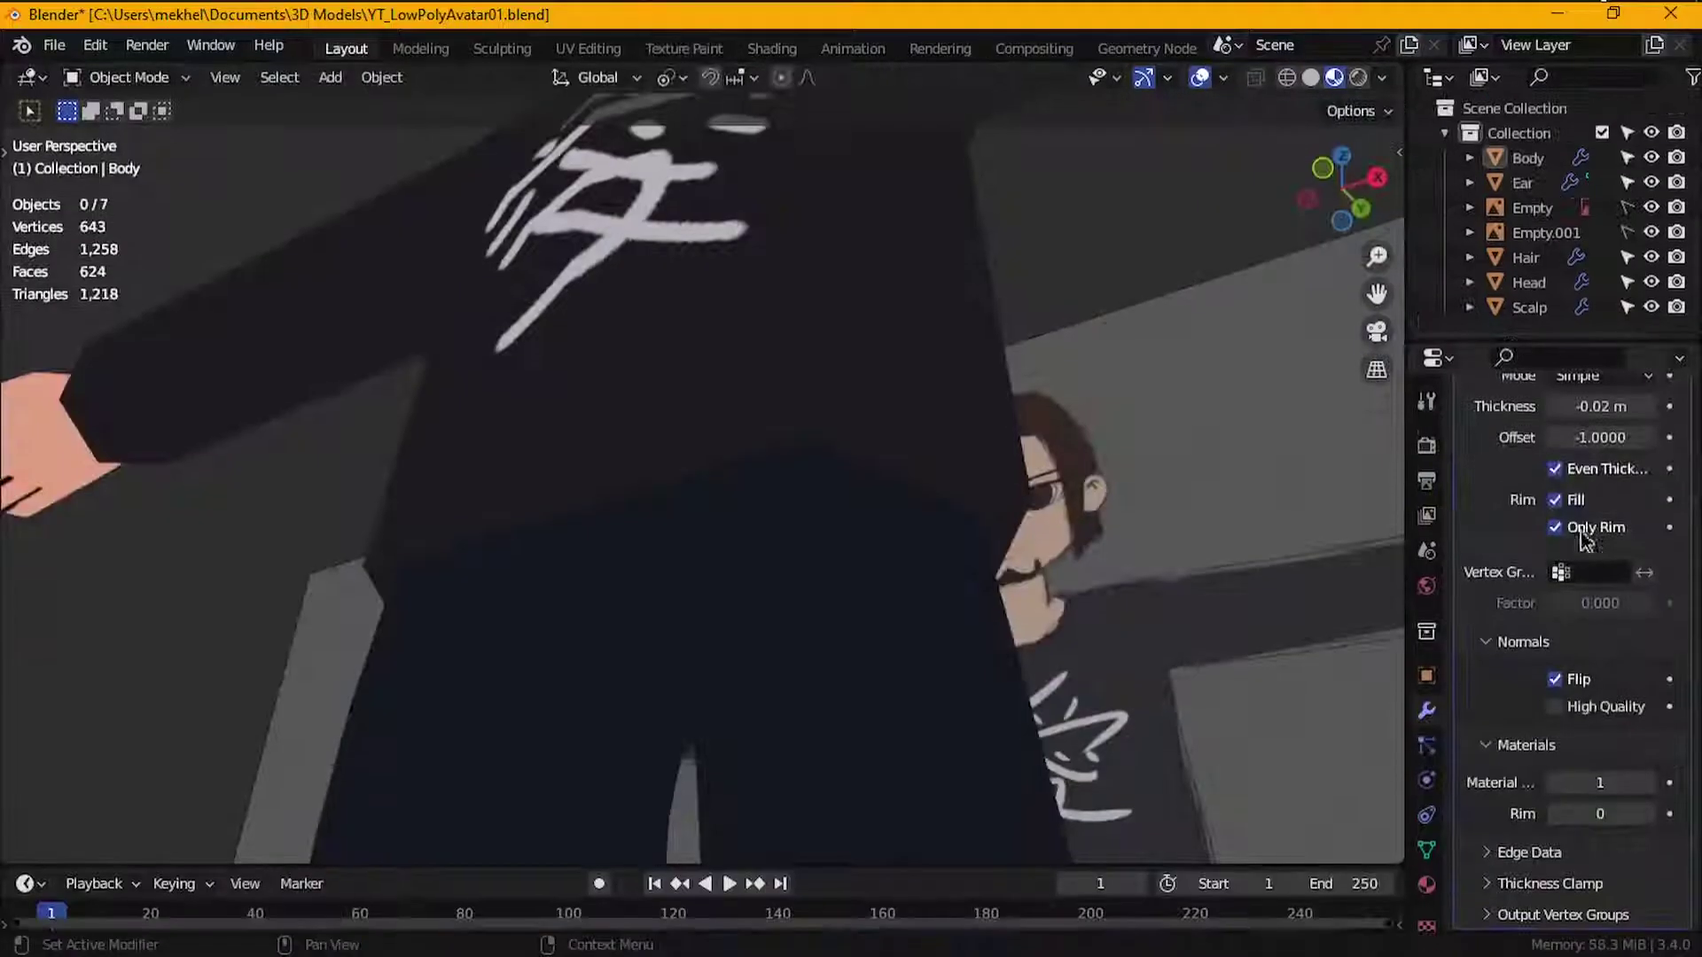
# - Turn off Rim Fill on the outline's Solidify modifier and lower its Thickness
pyautogui.click(1555, 501)
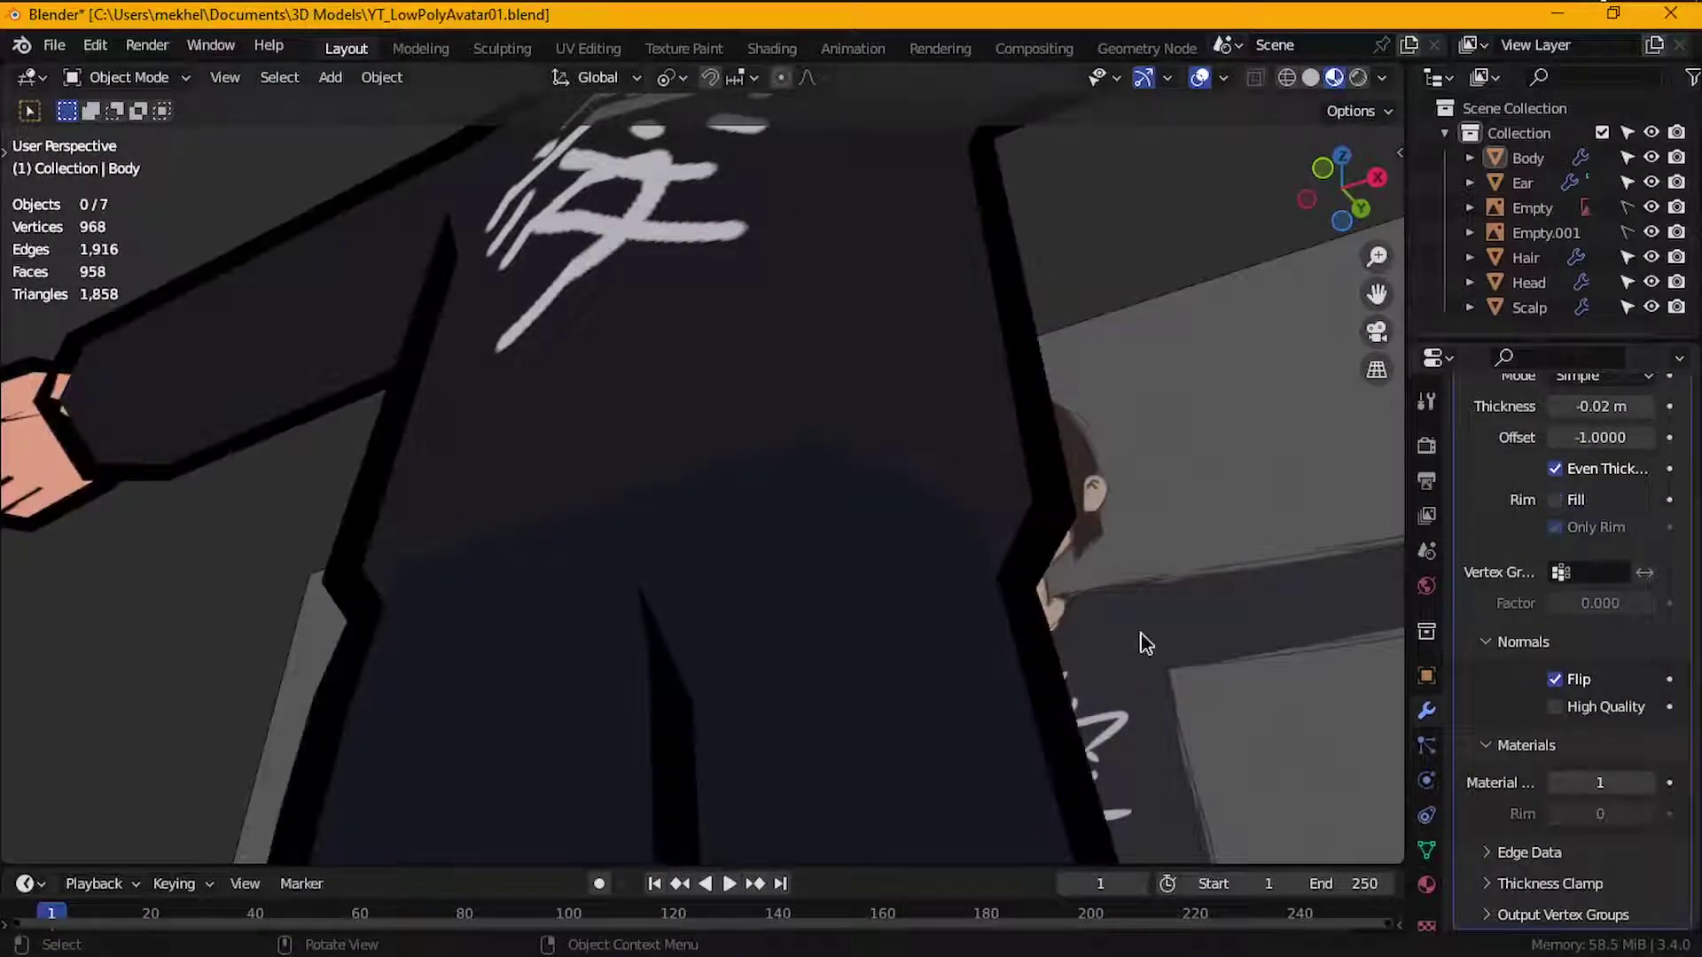
pyautogui.scroll(-5, 975, 532)
pyautogui.moveTo(975, 532); pyautogui.dragTo(1695, 543, button='middle')
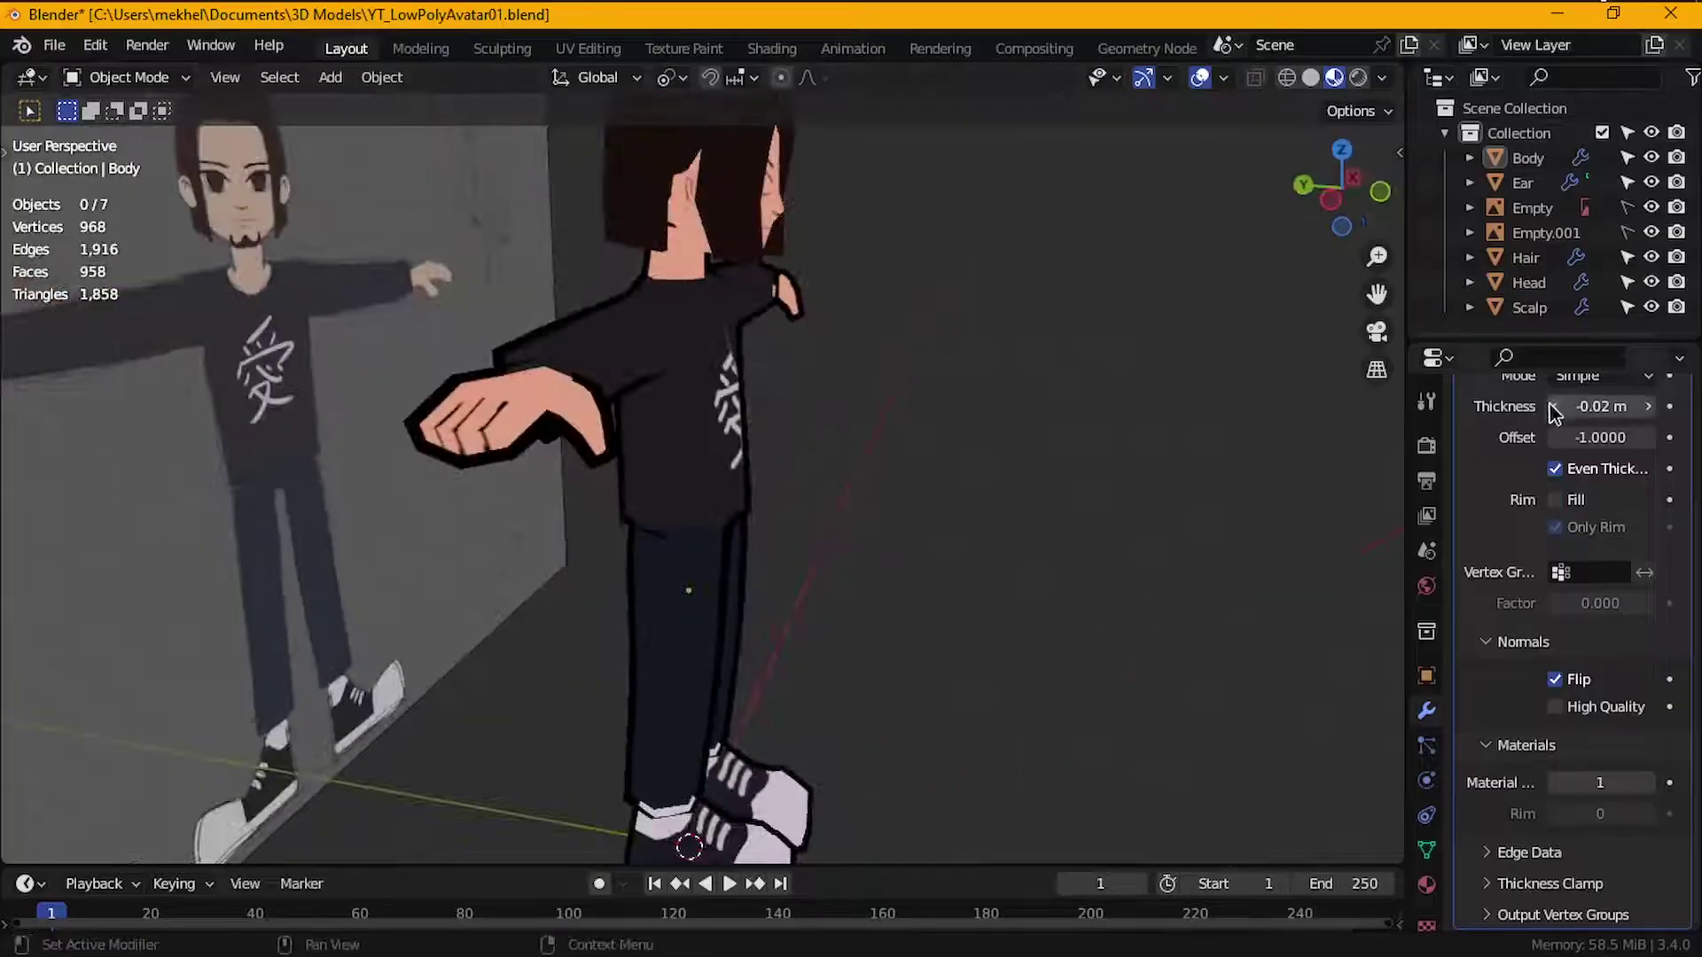
pyautogui.click(1647, 408)
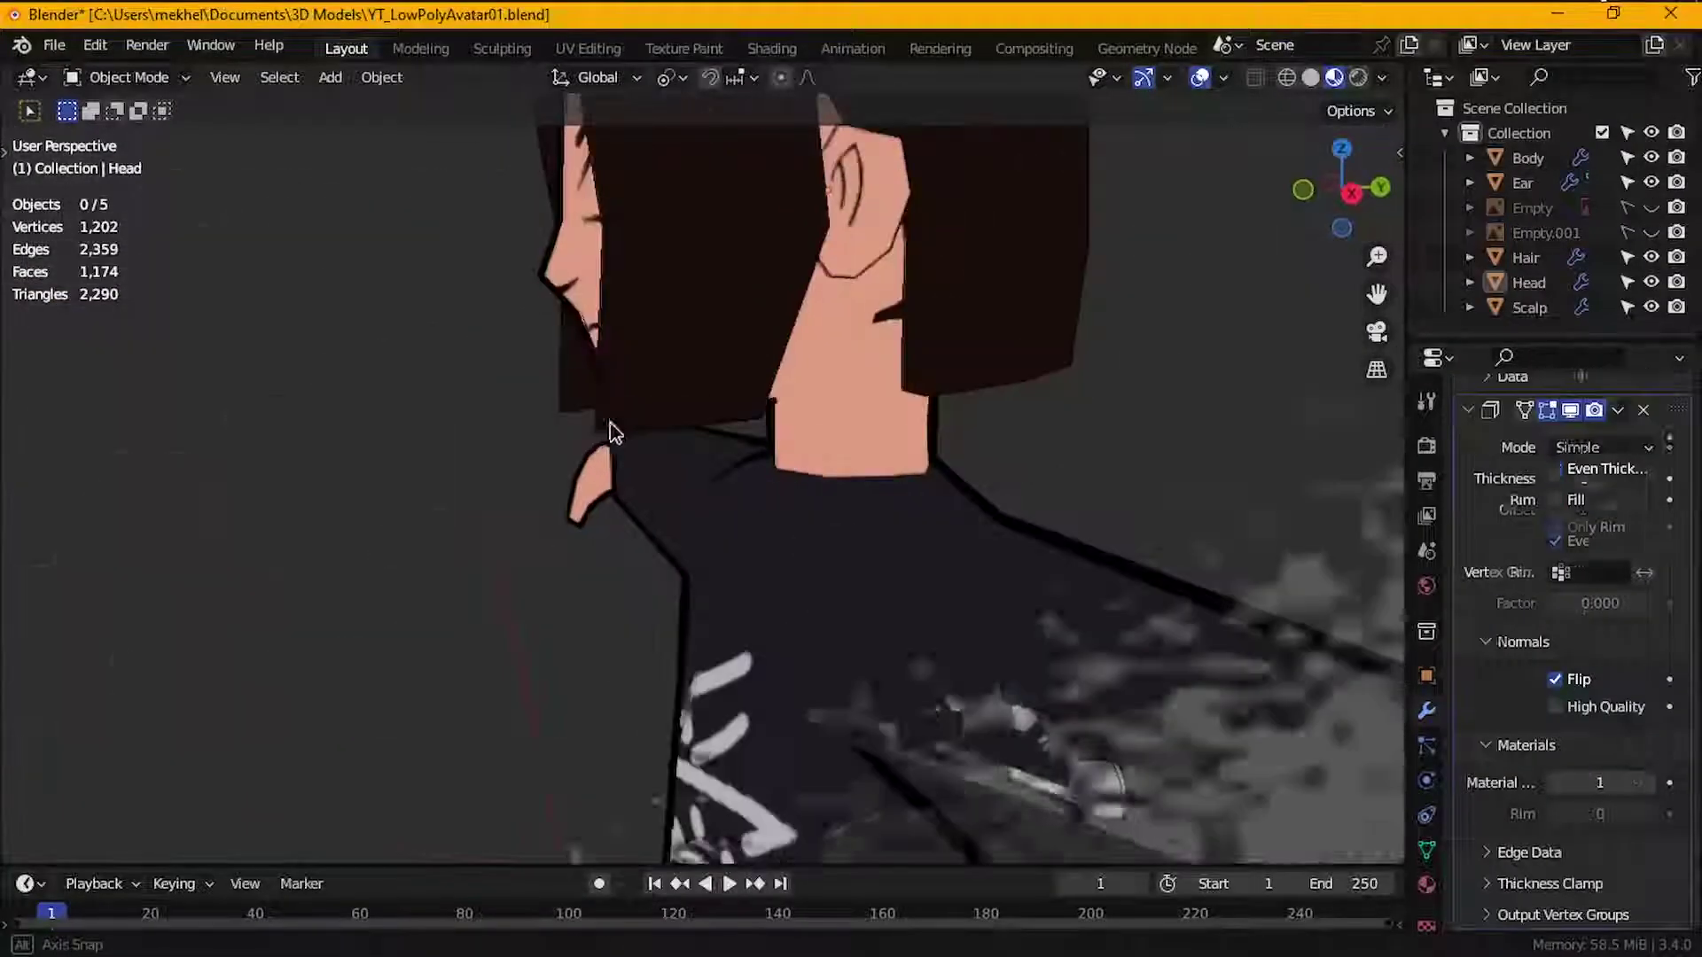
pyautogui.moveTo(633, 443); pyautogui.dragTo(745, 430, button='middle')
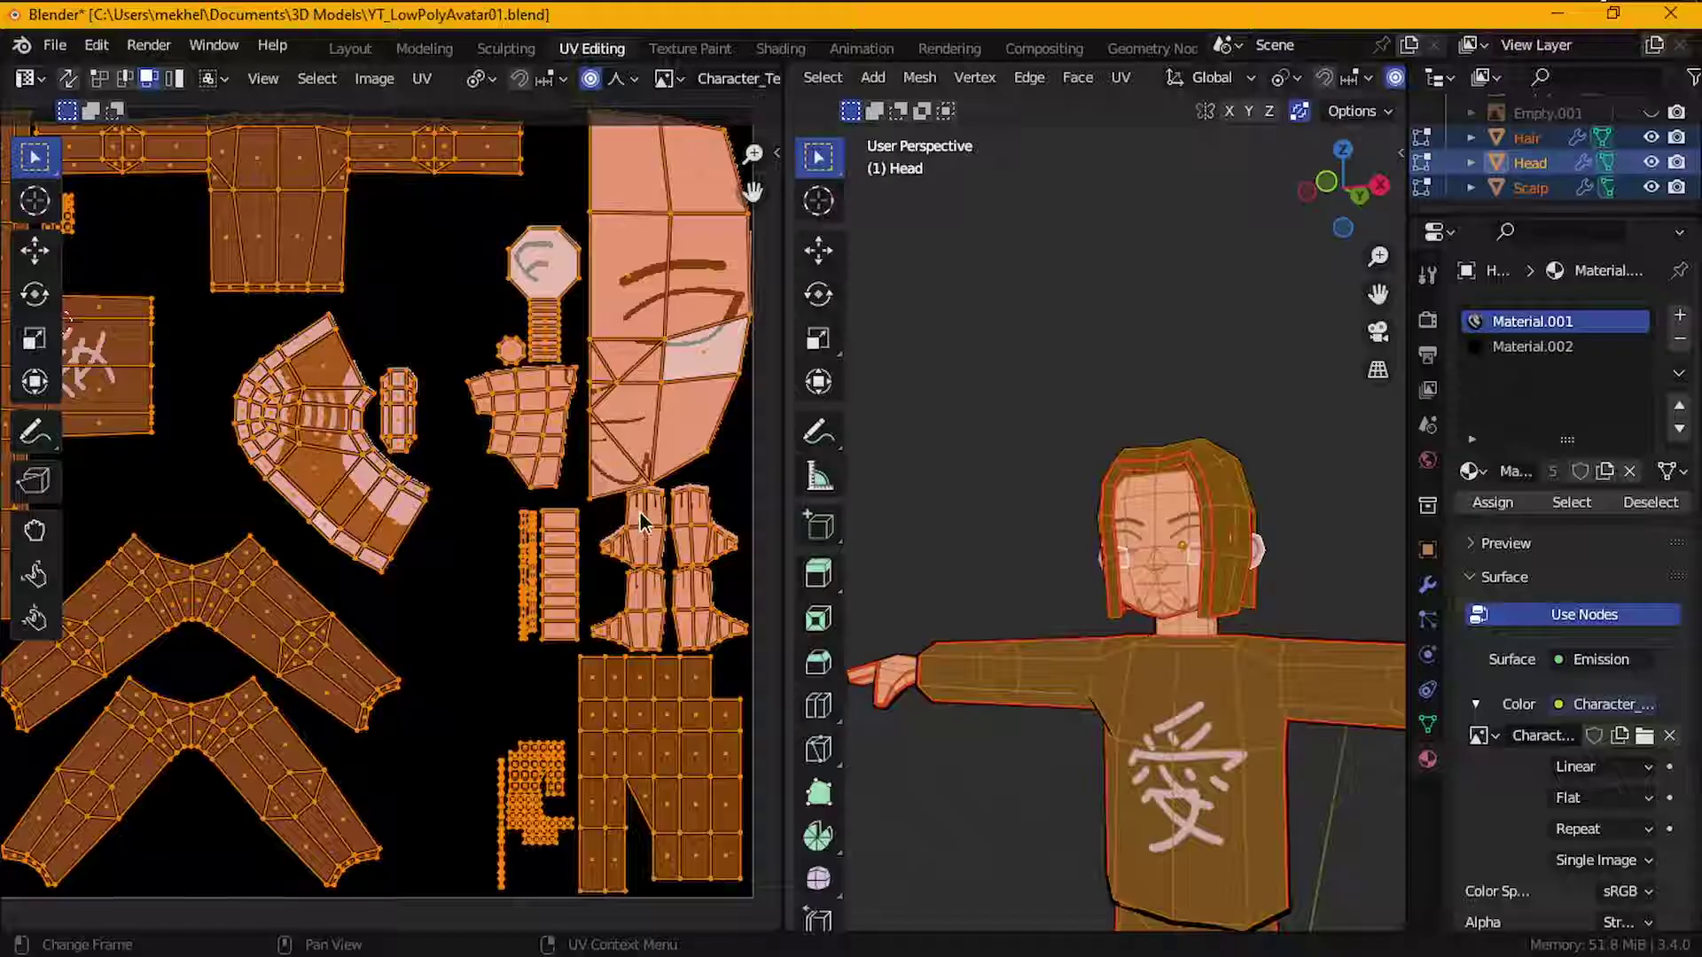
# - Assign LowPolyCharacter_texture.png as the image and inspect the textured head
pyautogui.click(1478, 735)
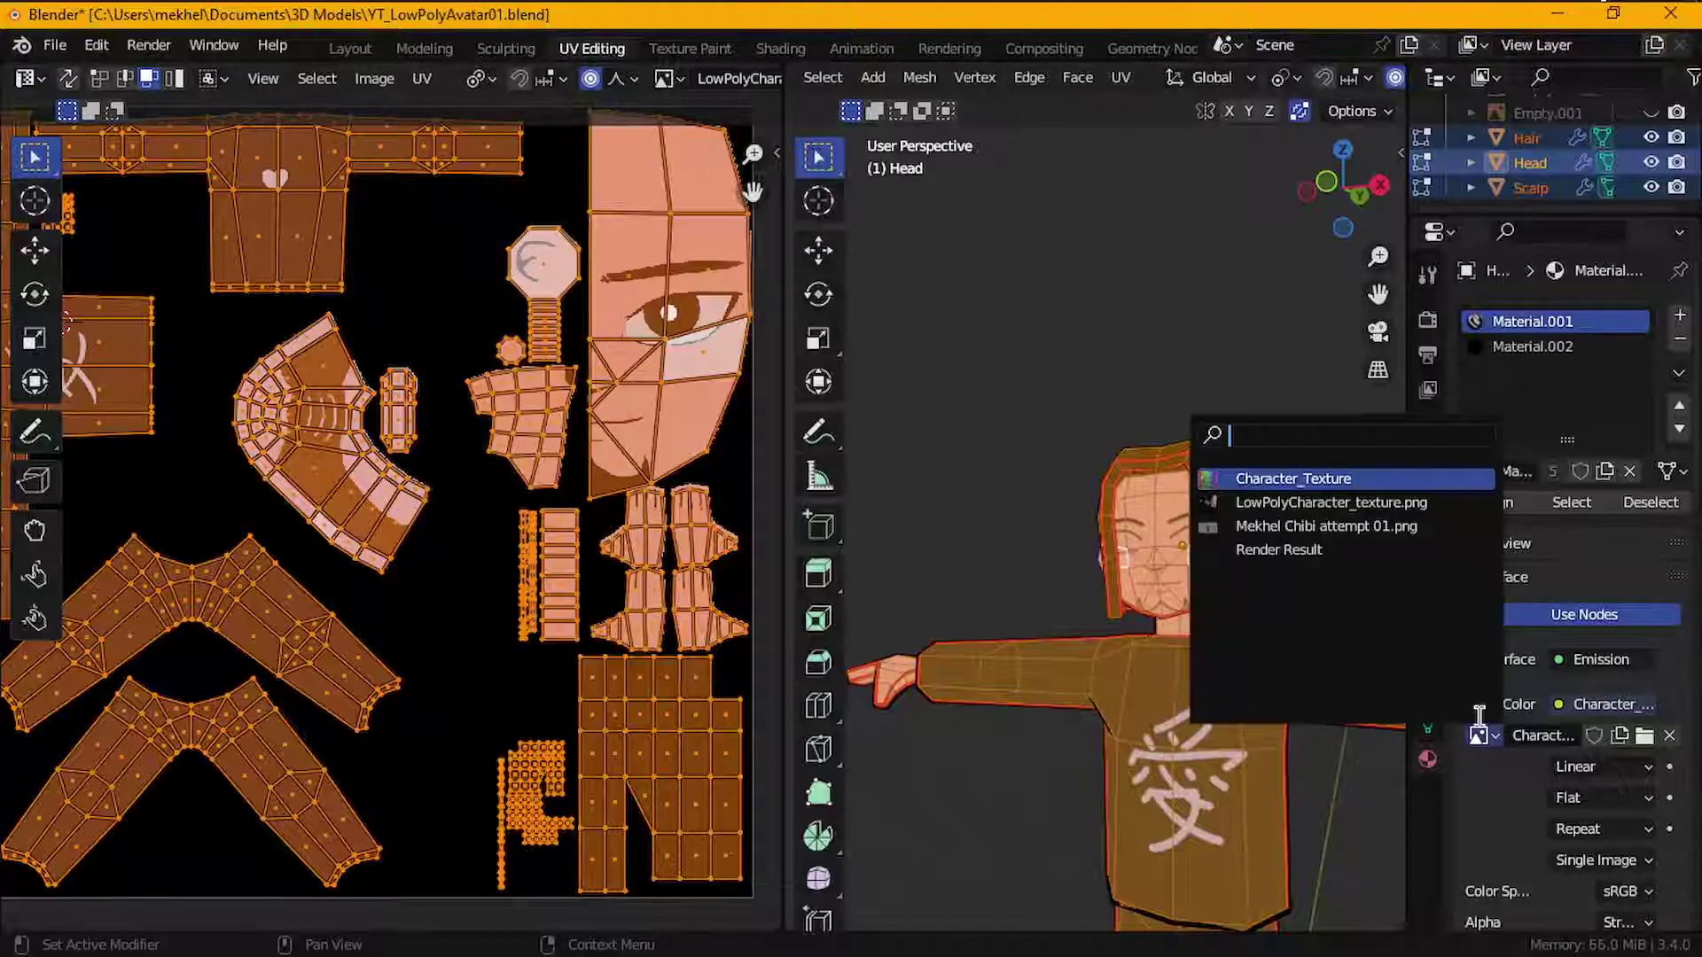
pyautogui.click(1428, 503)
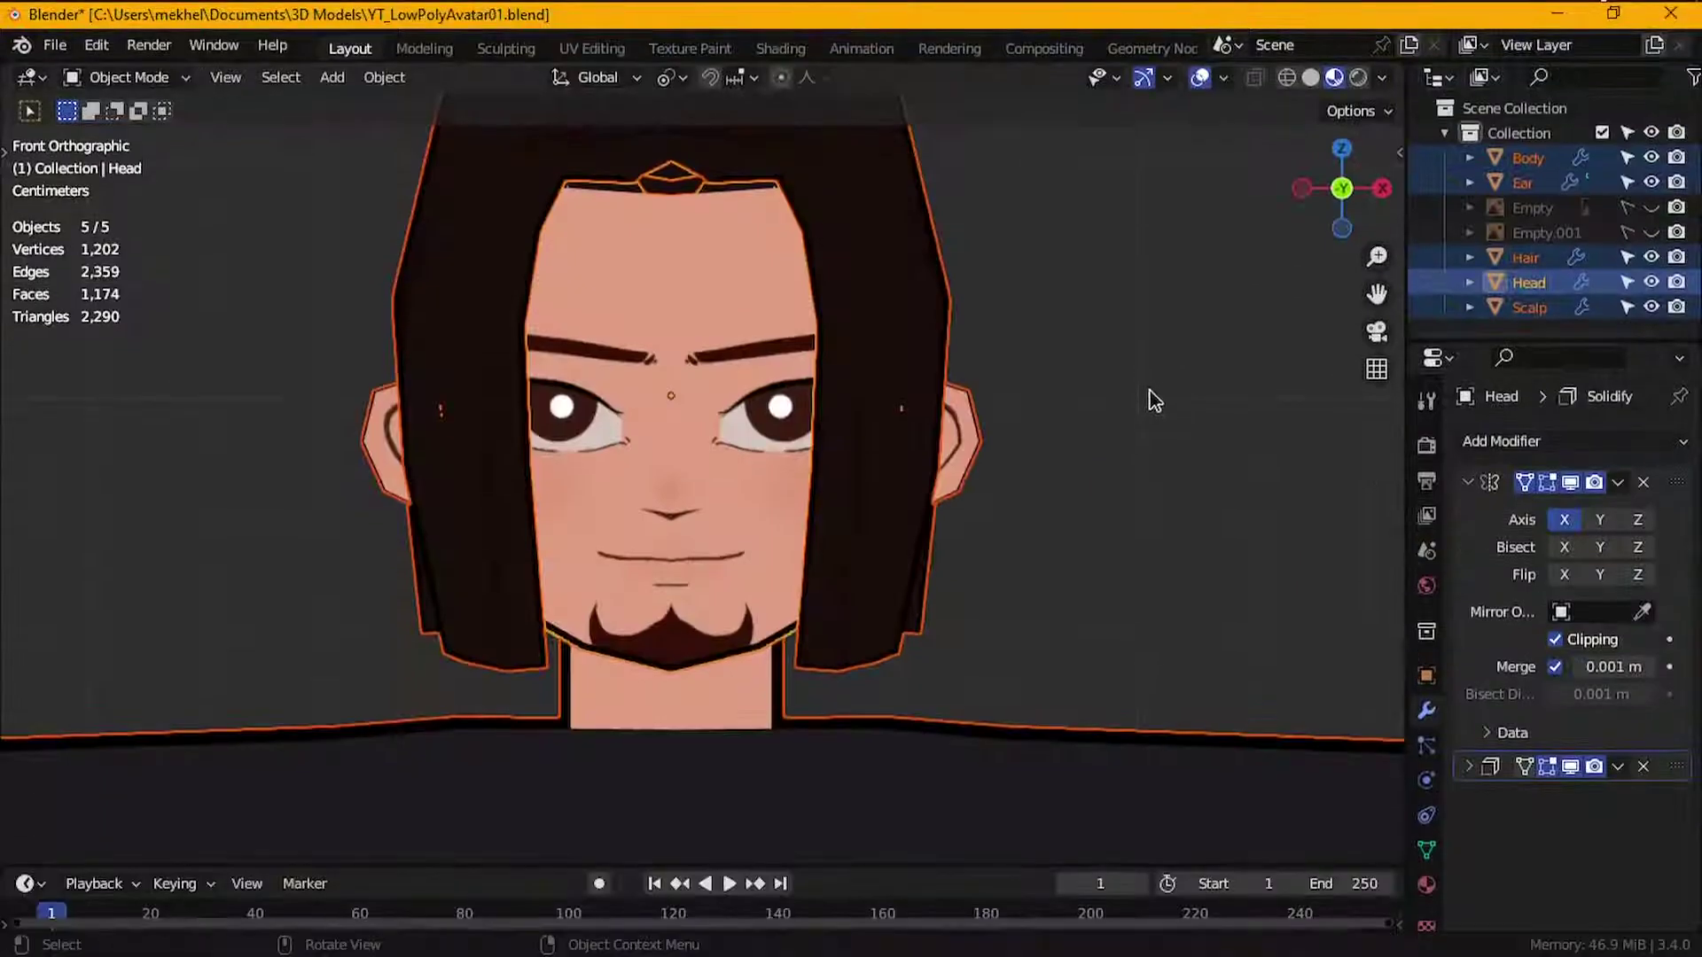
pyautogui.moveTo(1161, 543); pyautogui.dragTo(1126, 603, button='middle')
pyautogui.rightClick(1126, 603)
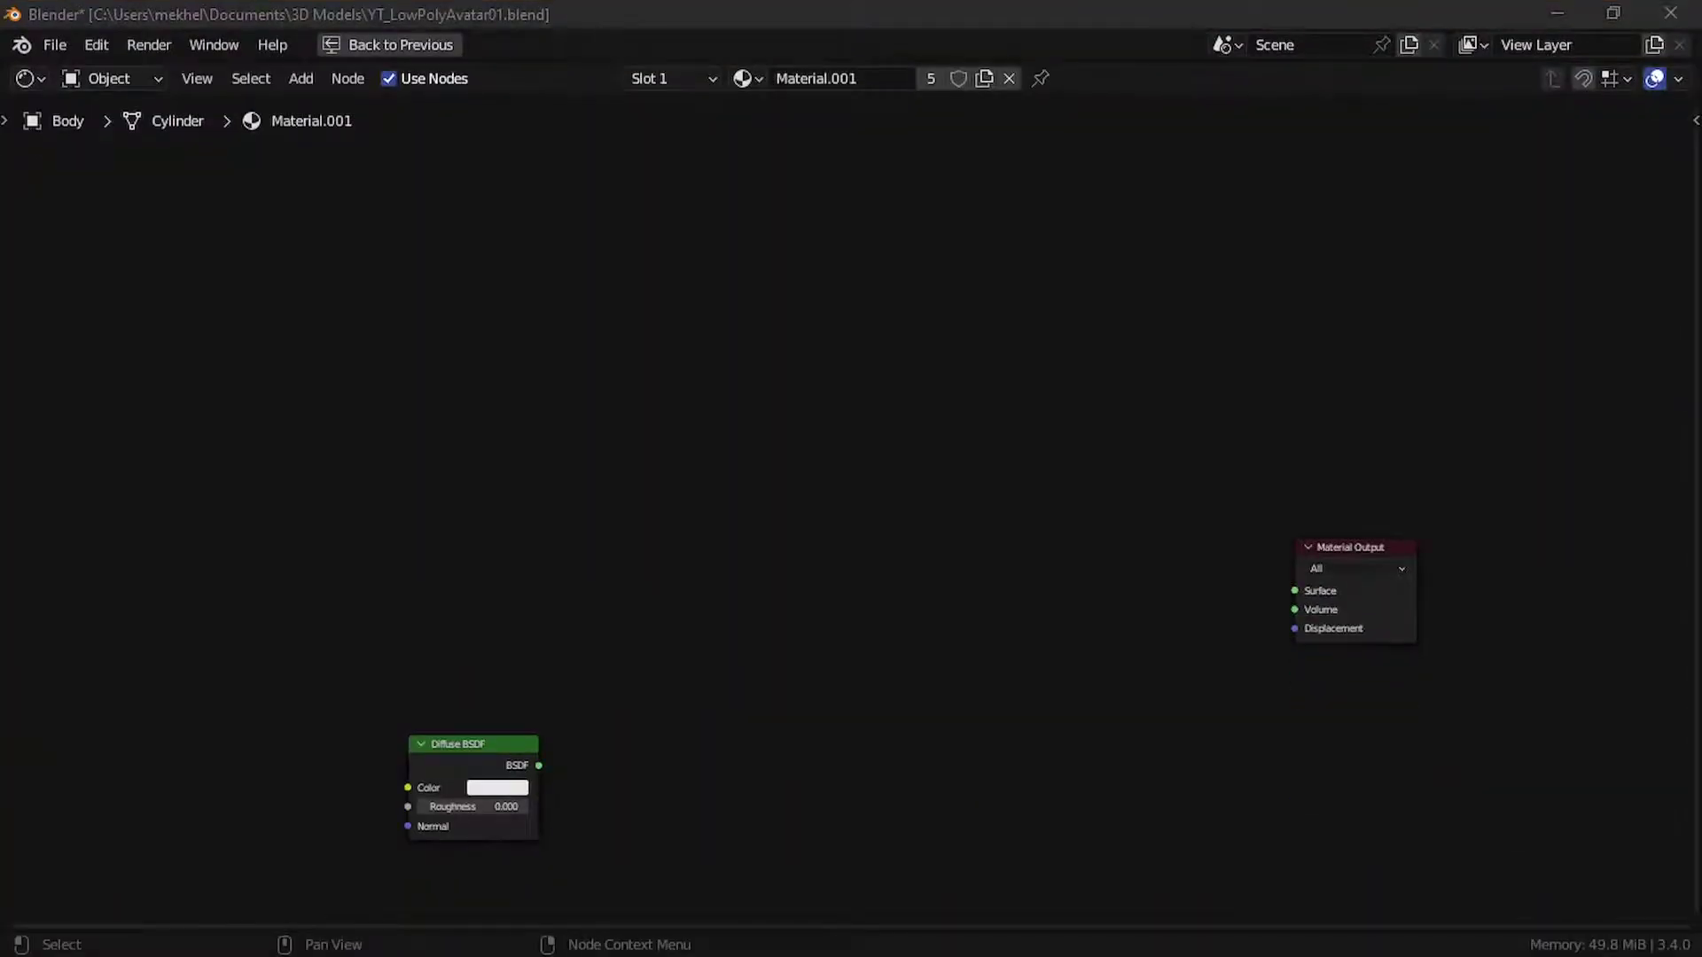
# - Feed Shader to RGB's Color into a new ColorRamp set to Constant interpolation
pyautogui.click(1497, 429)
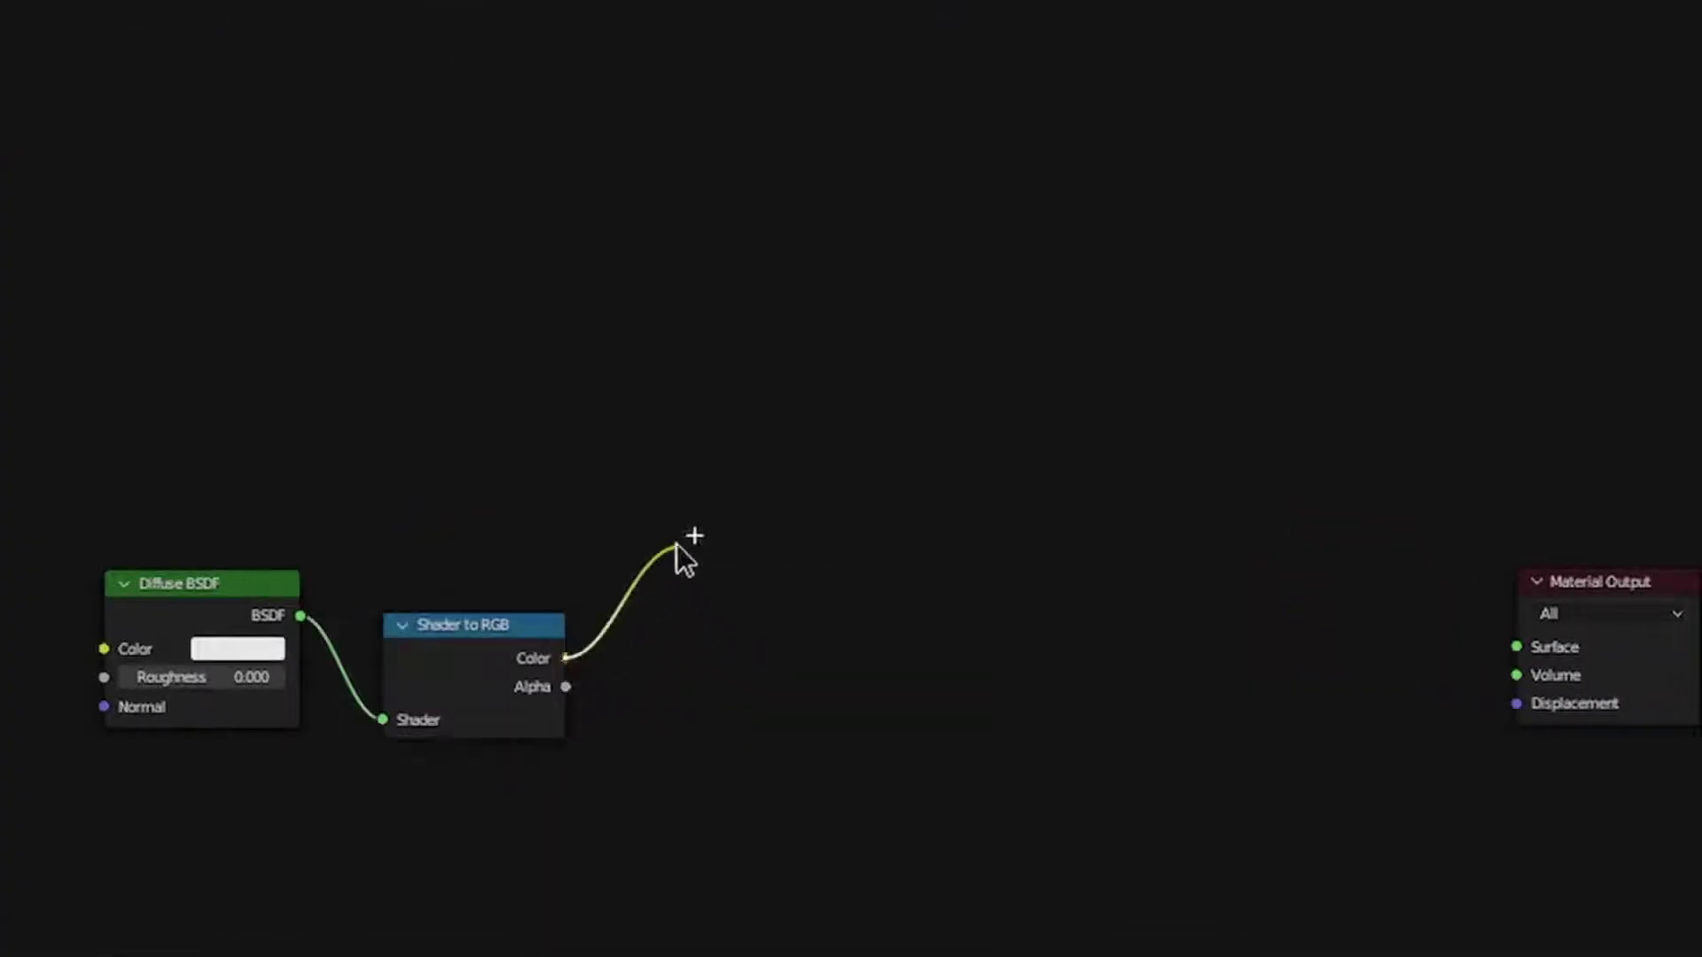
pyautogui.moveTo(674, 539); pyautogui.dragTo(674, 538)
pyautogui.write('ramp')
pyautogui.press('Return')
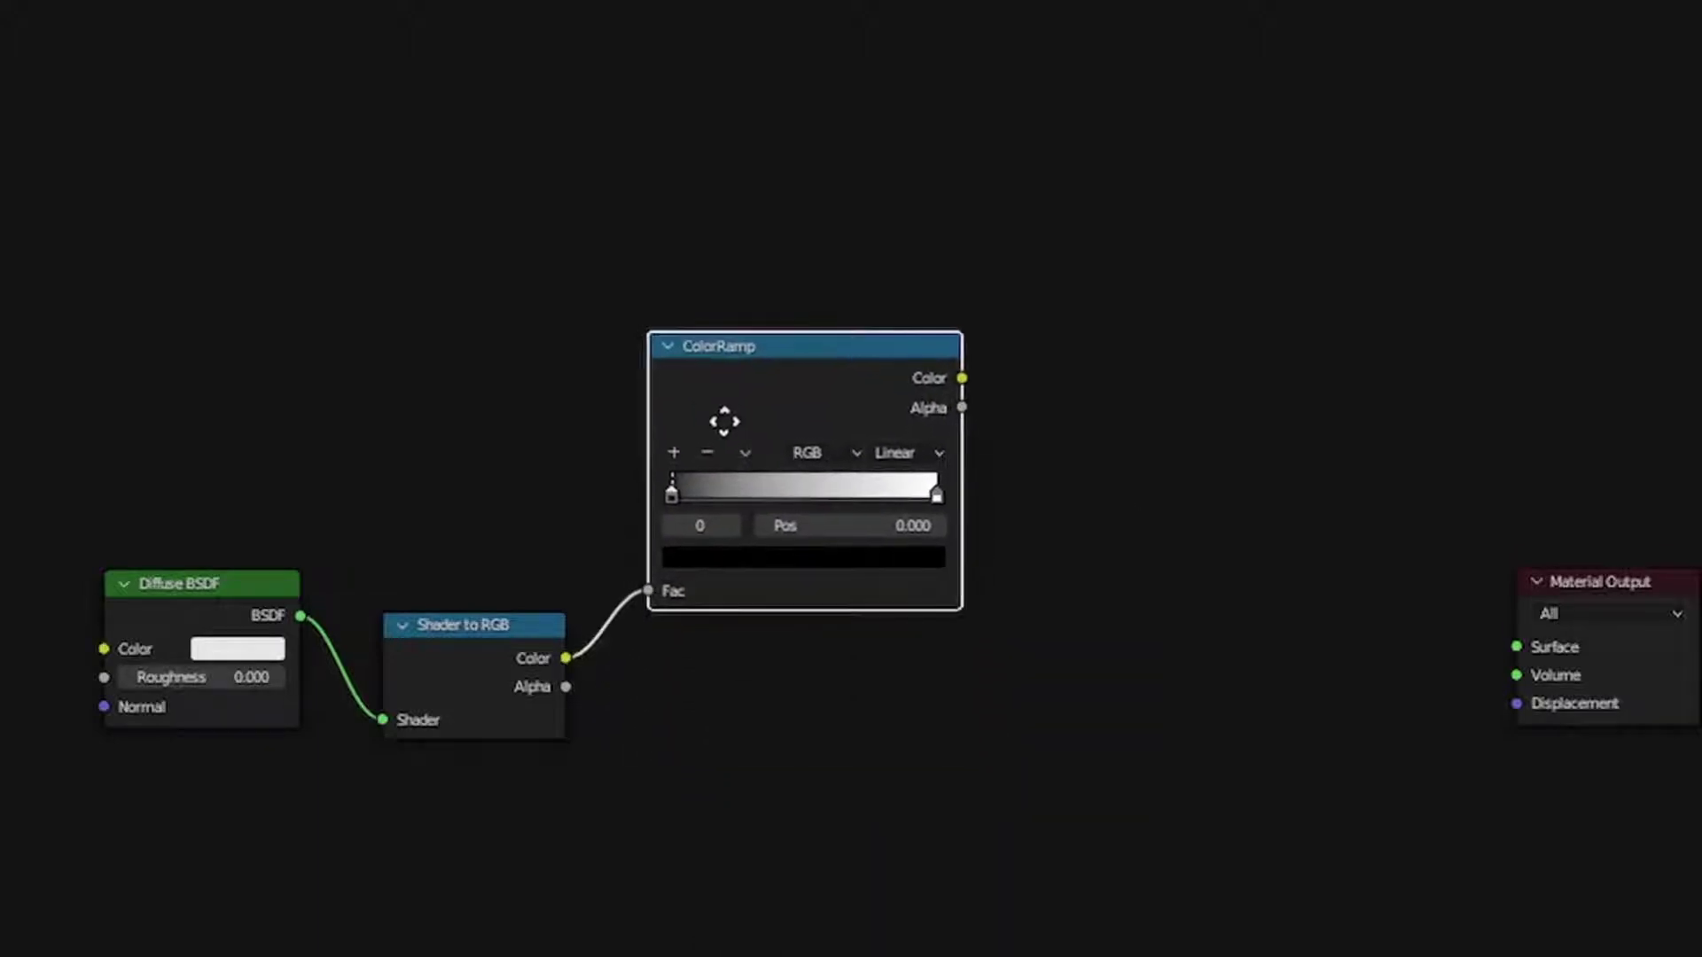
pyautogui.click(727, 589)
pyautogui.click(908, 614)
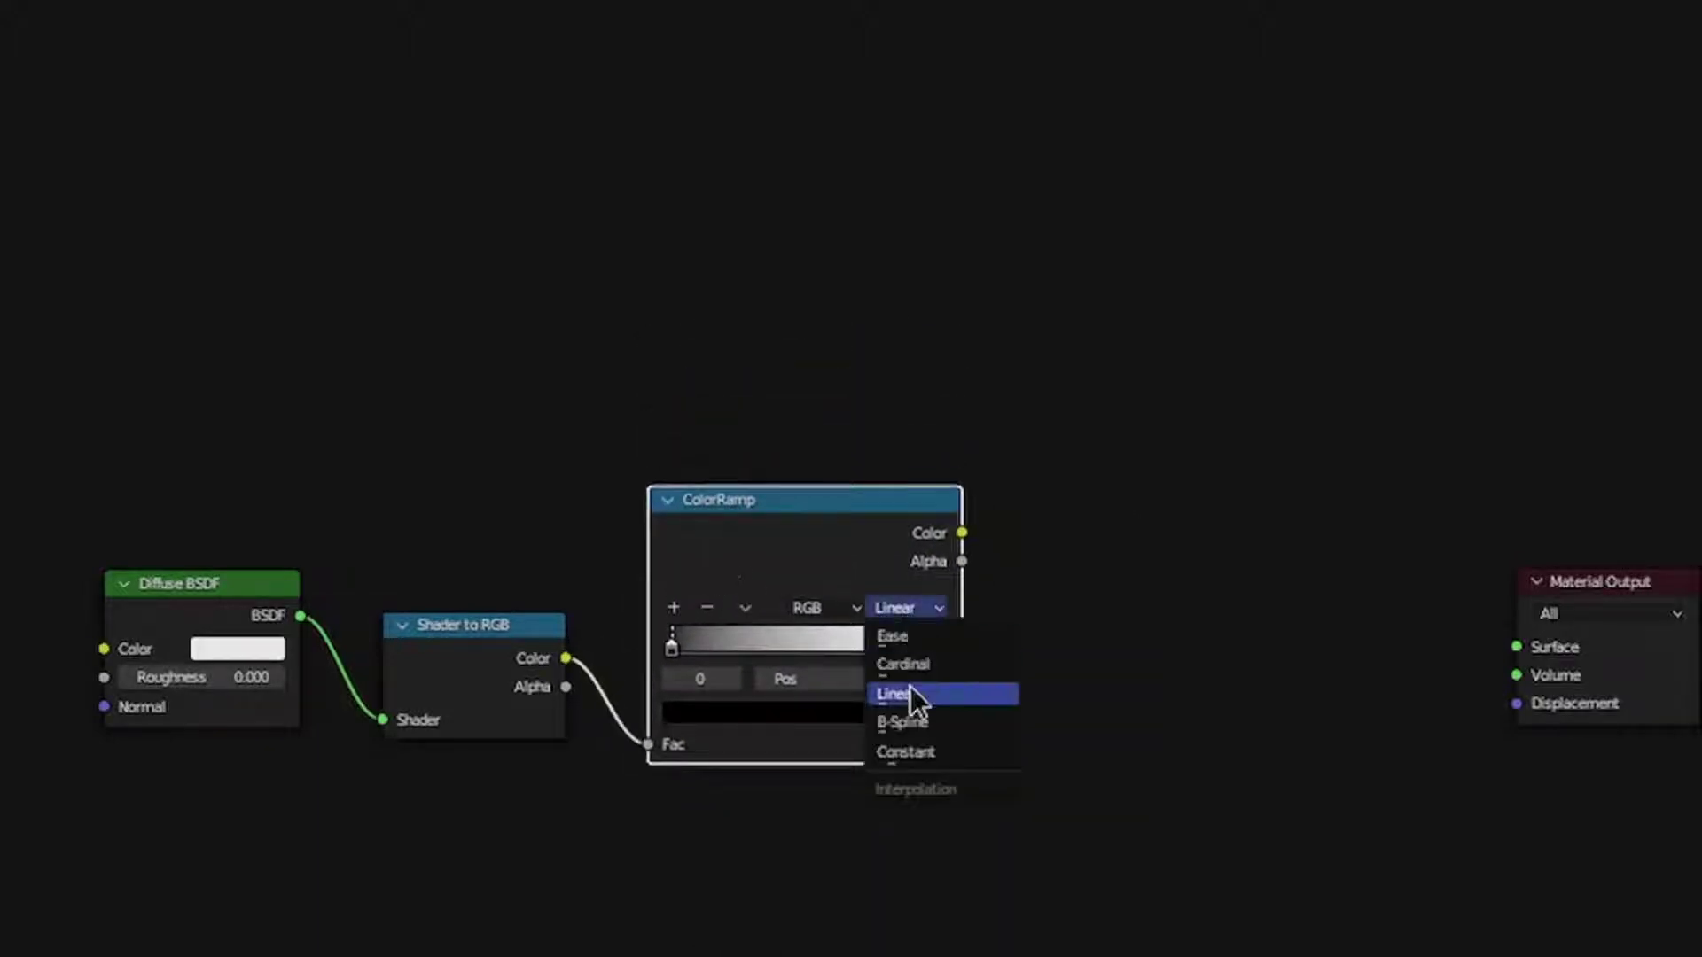
pyautogui.click(911, 752)
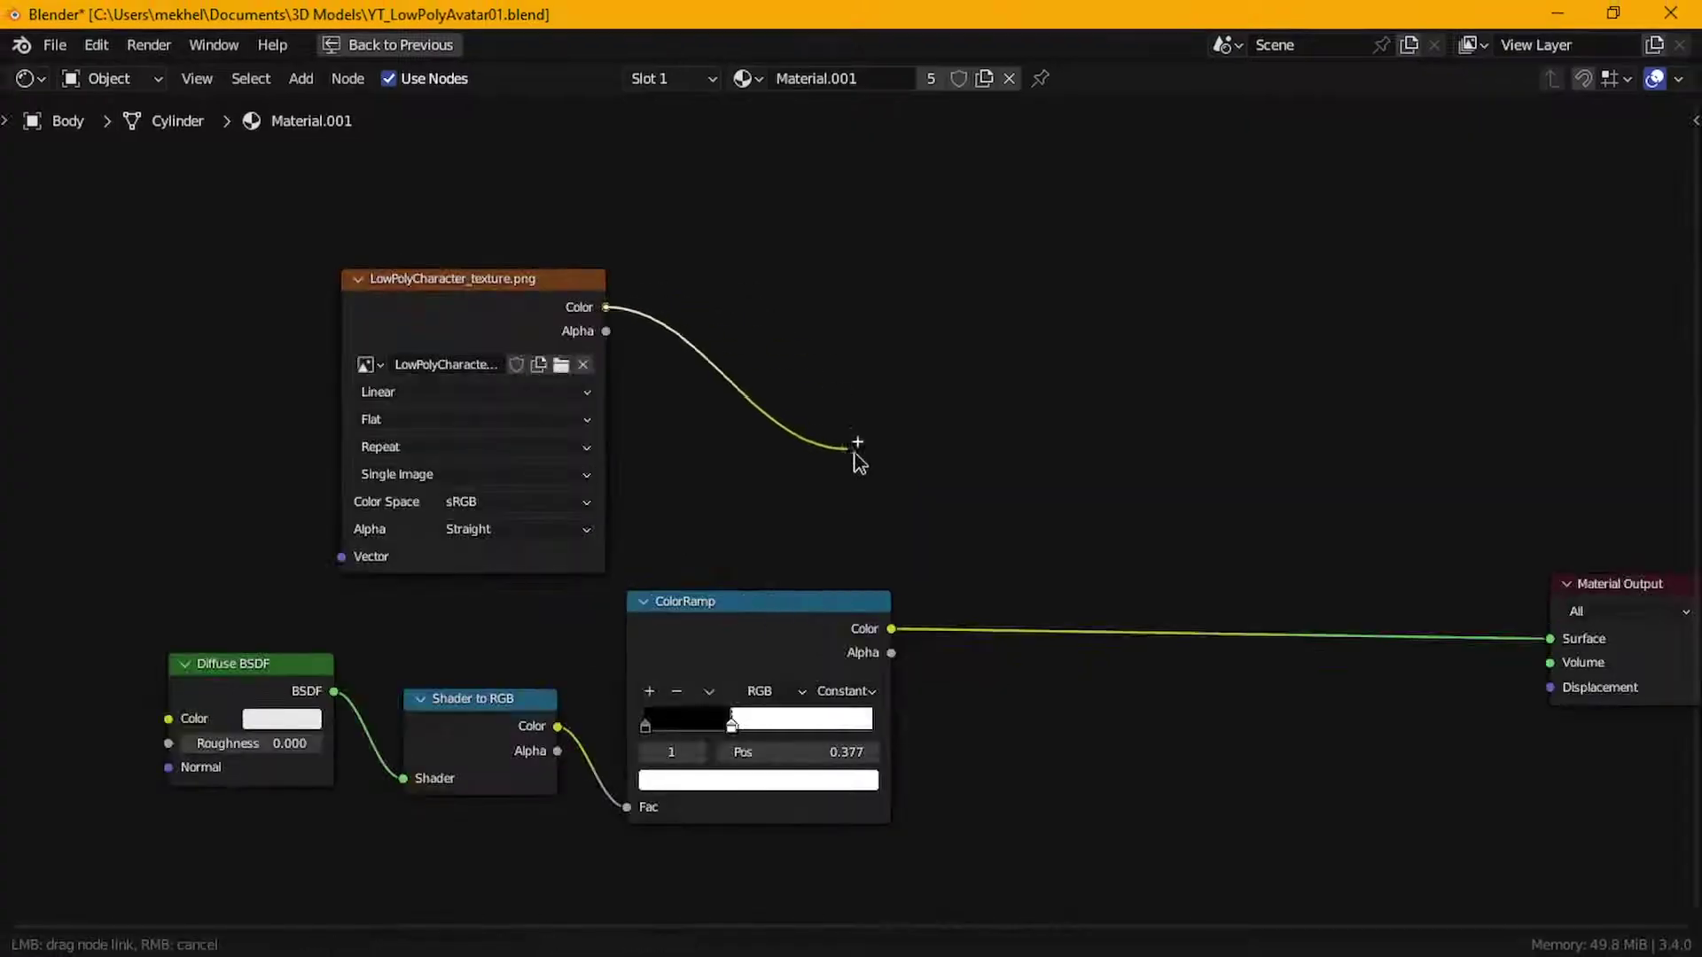
# - Add a Mix node fed by the texture colour and connect it to the material Surface
pyautogui.moveTo(864, 457); pyautogui.dragTo(952, 441)
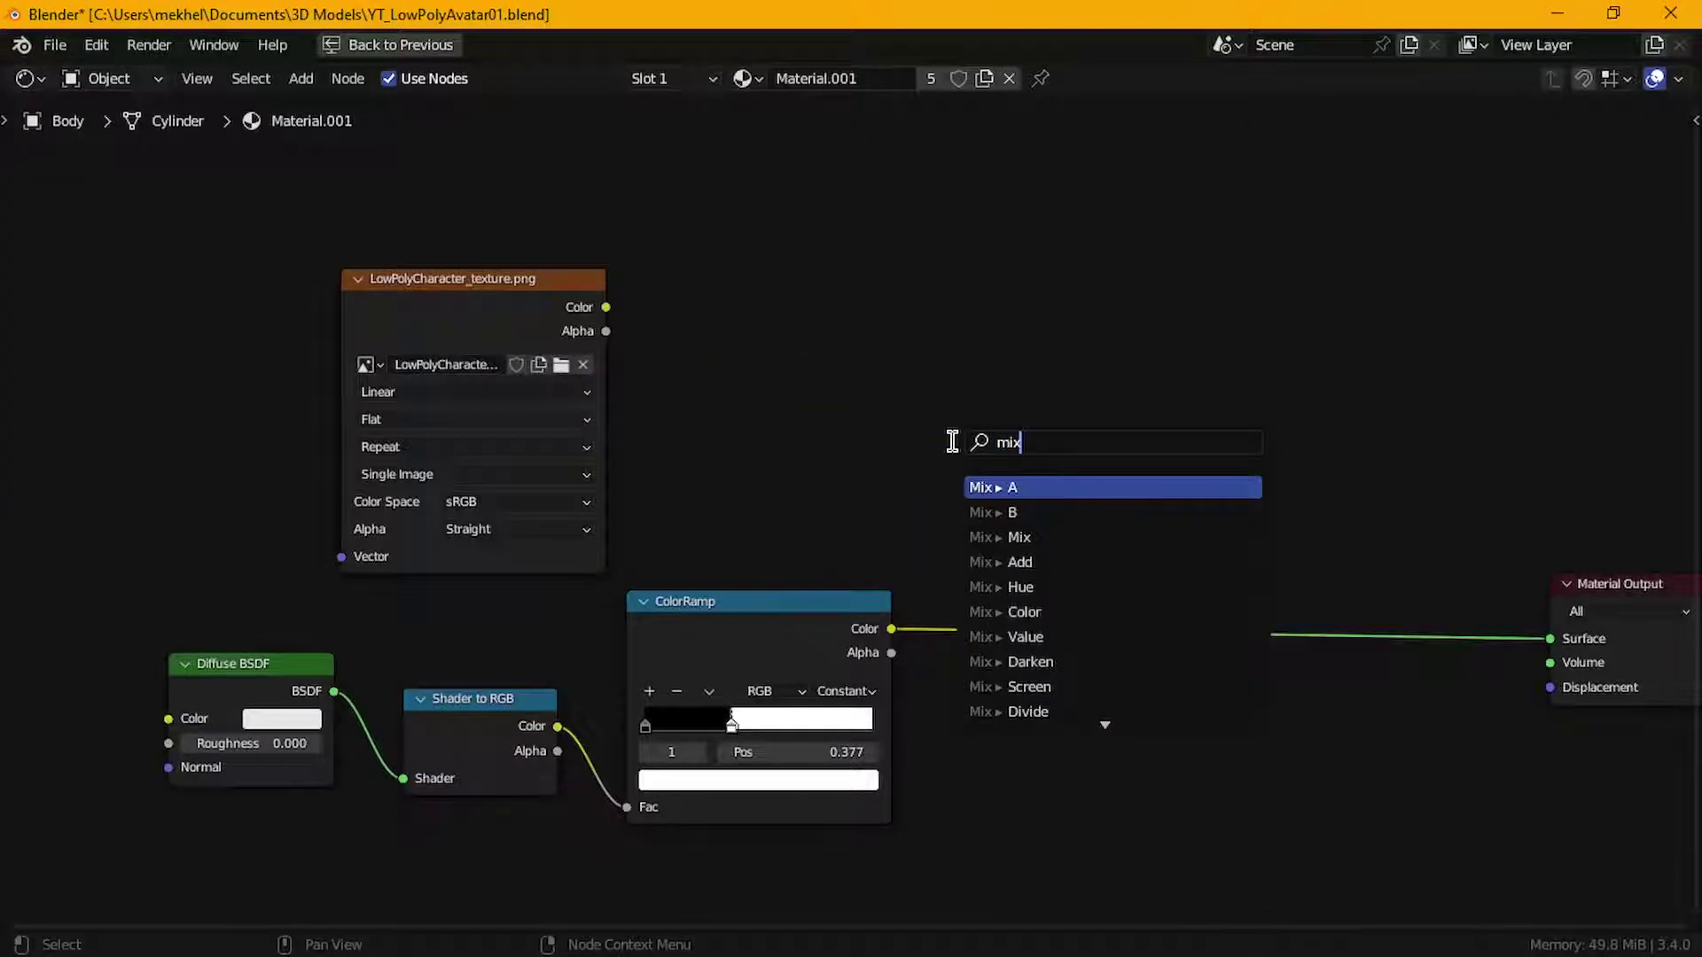
pyautogui.write('mix')
pyautogui.click(1040, 486)
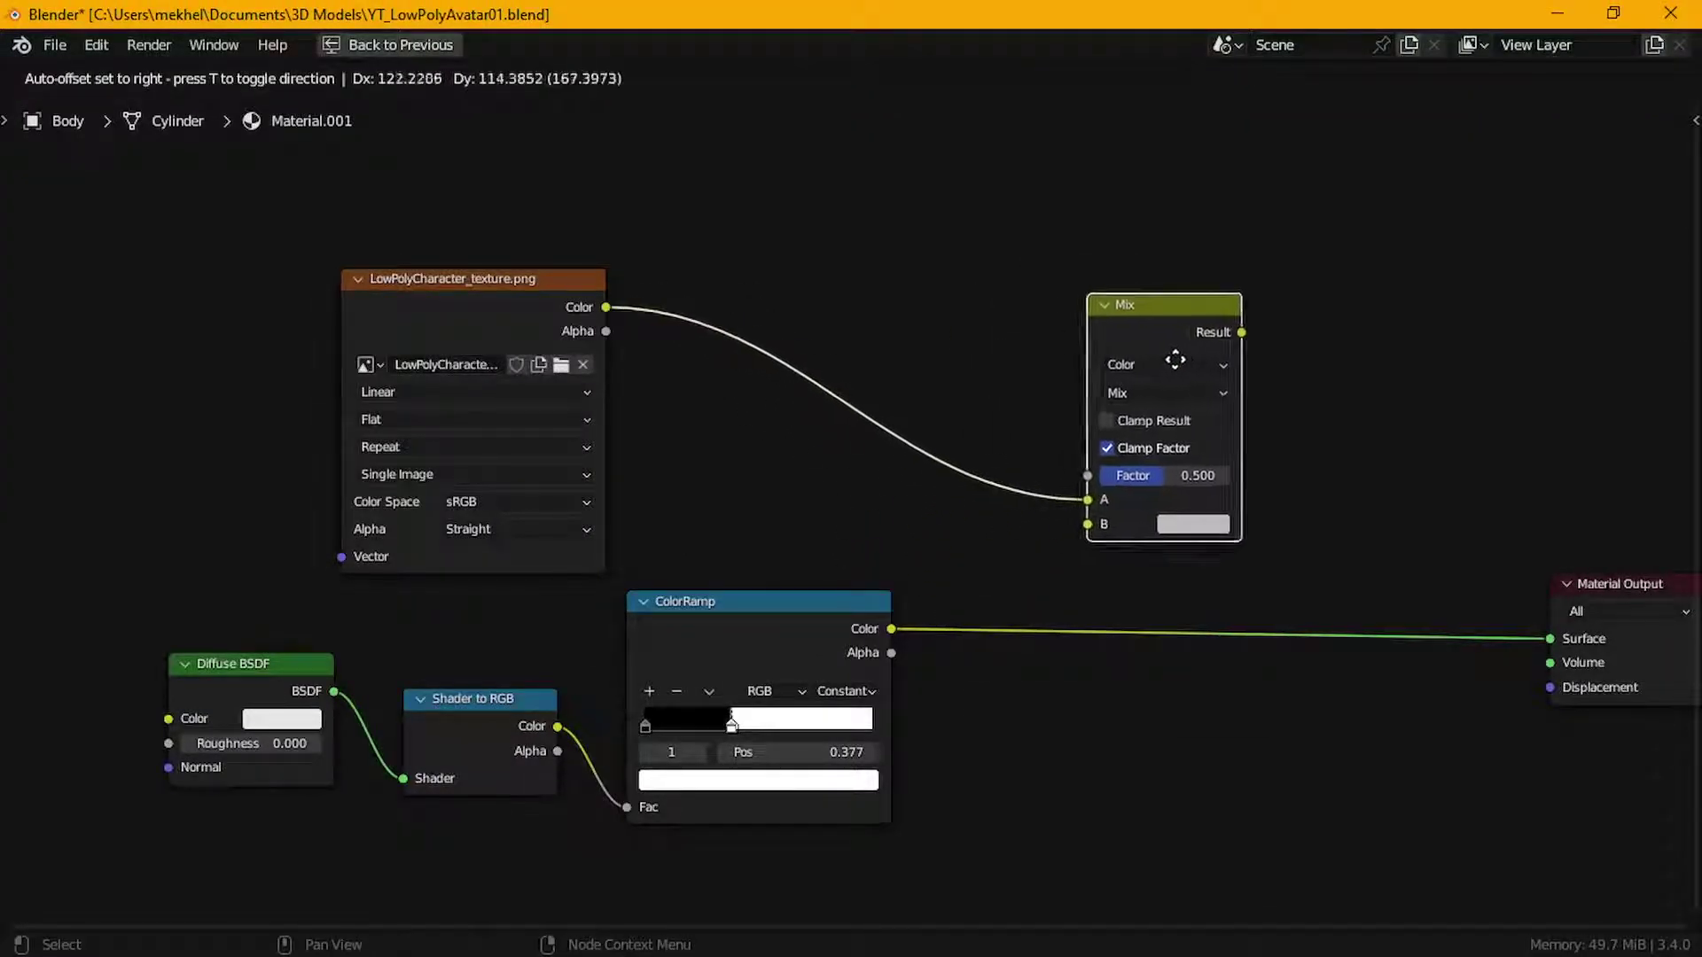
pyautogui.click(1239, 368)
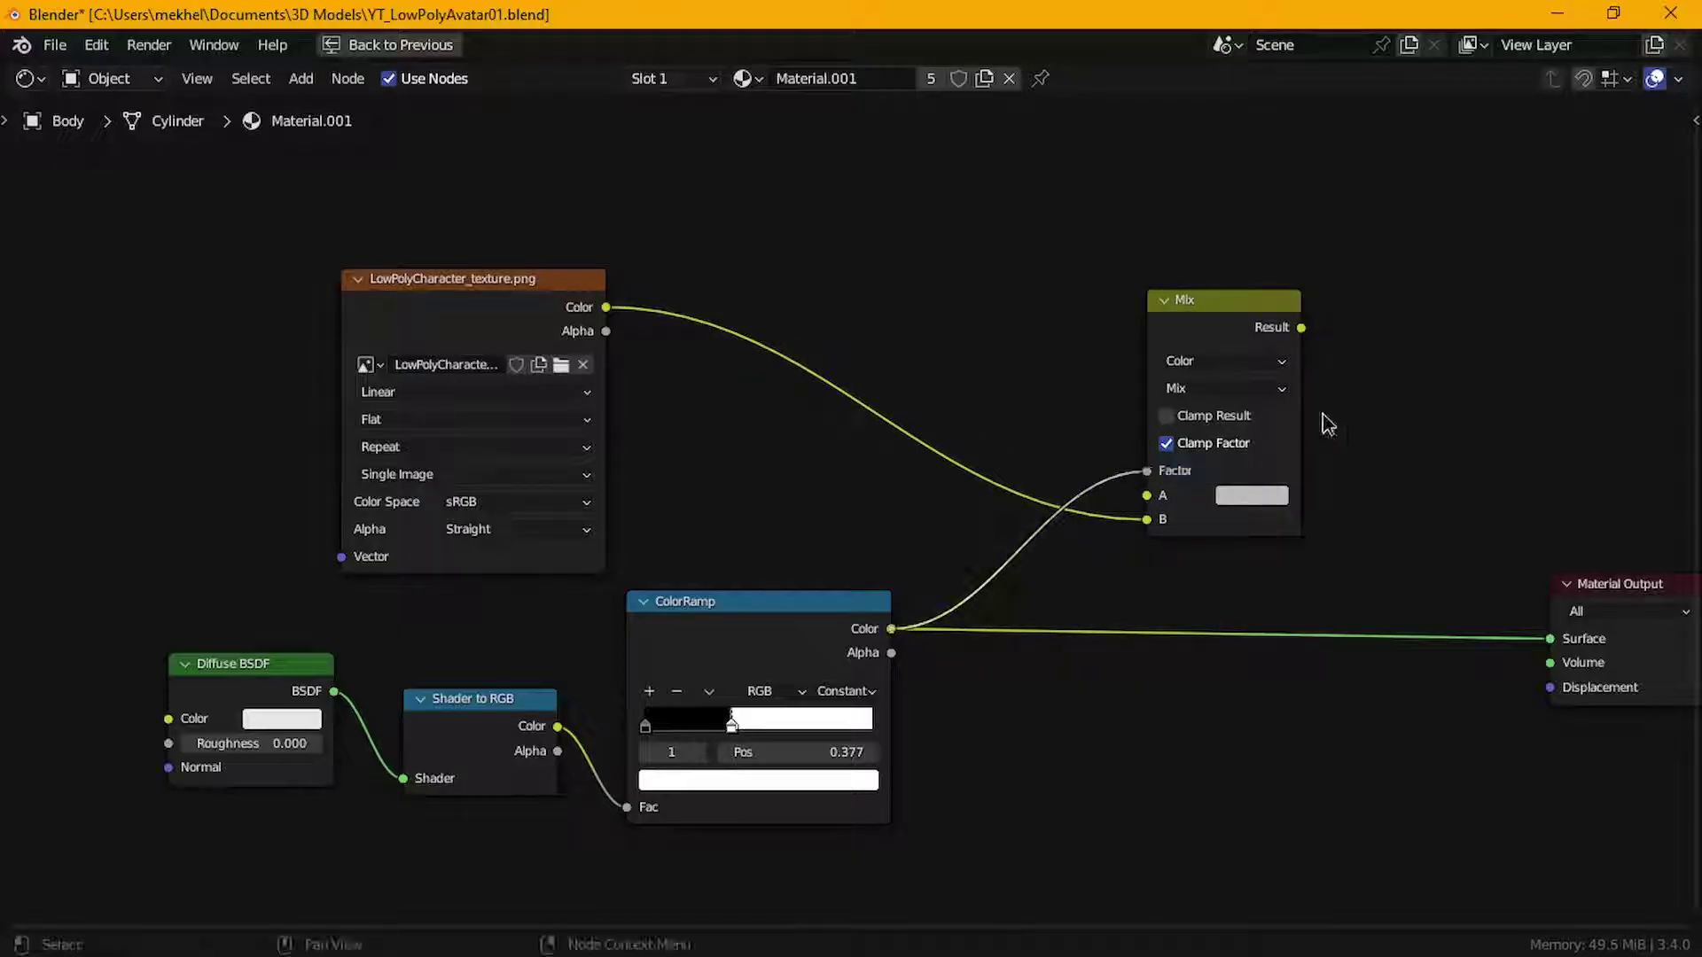
pyautogui.moveTo(1300, 327); pyautogui.dragTo(1549, 638)
pyautogui.moveTo(1217, 307); pyautogui.dragTo(1268, 419)
# - Duplicate the Mix node, give the copy a dark B colour and the Darken blend mode
pyautogui.hotkey('shift', 'd')
pyautogui.click(979, 173)
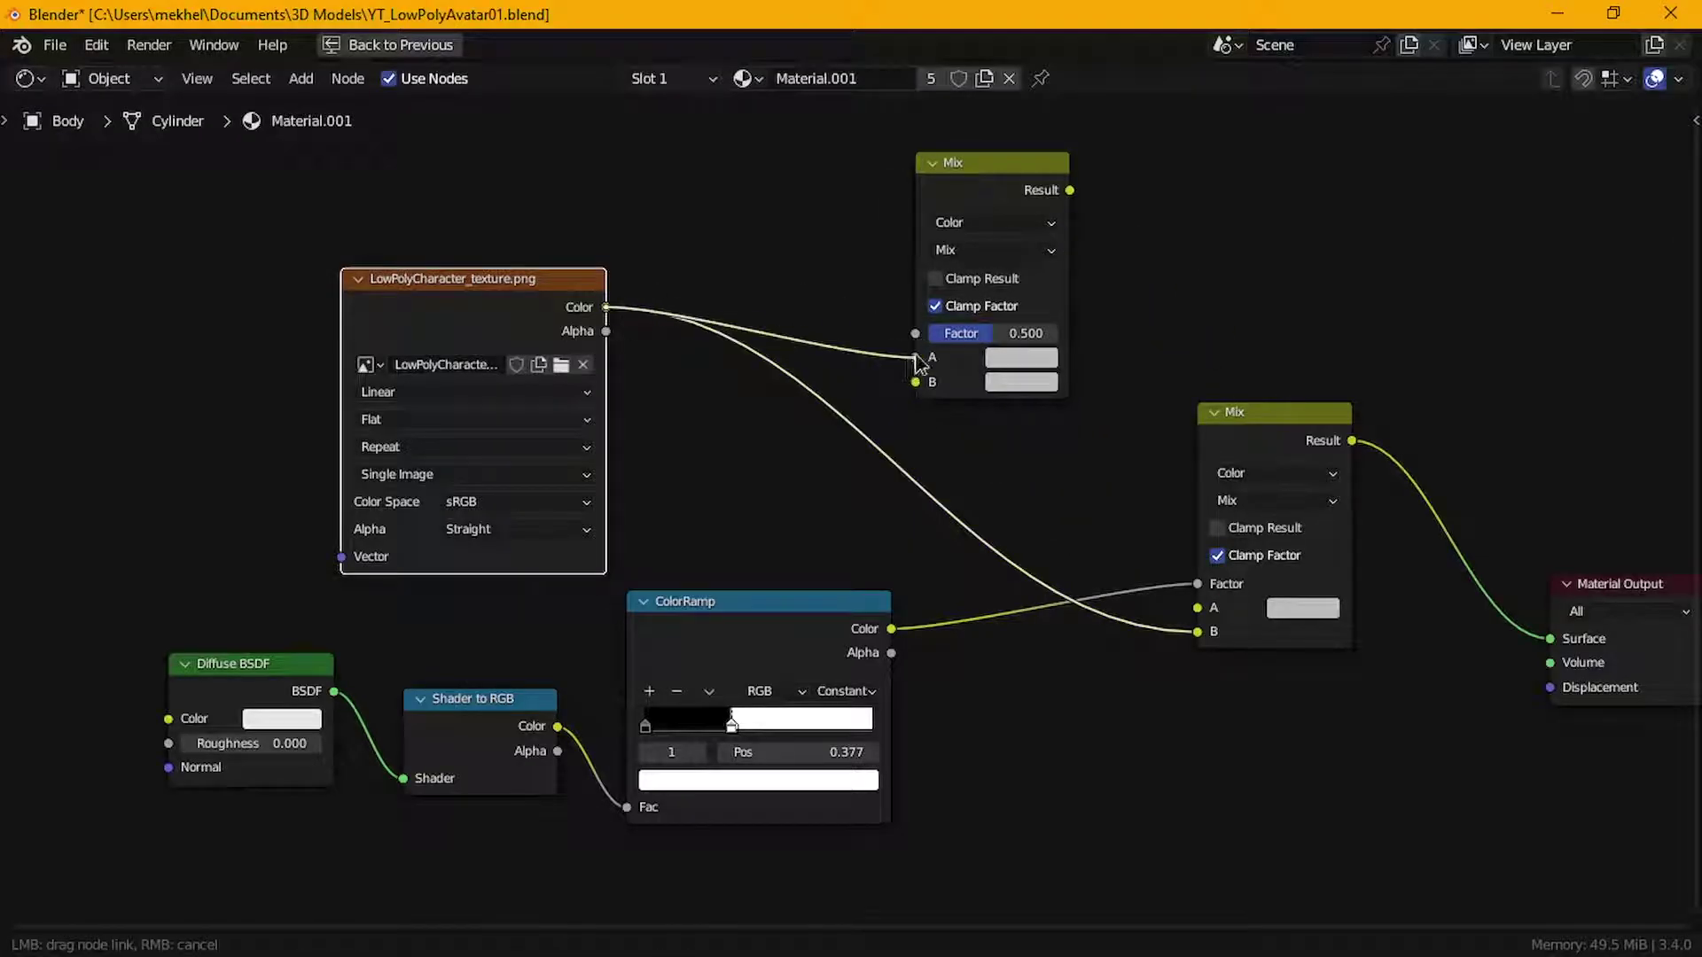
pyautogui.click(1039, 383)
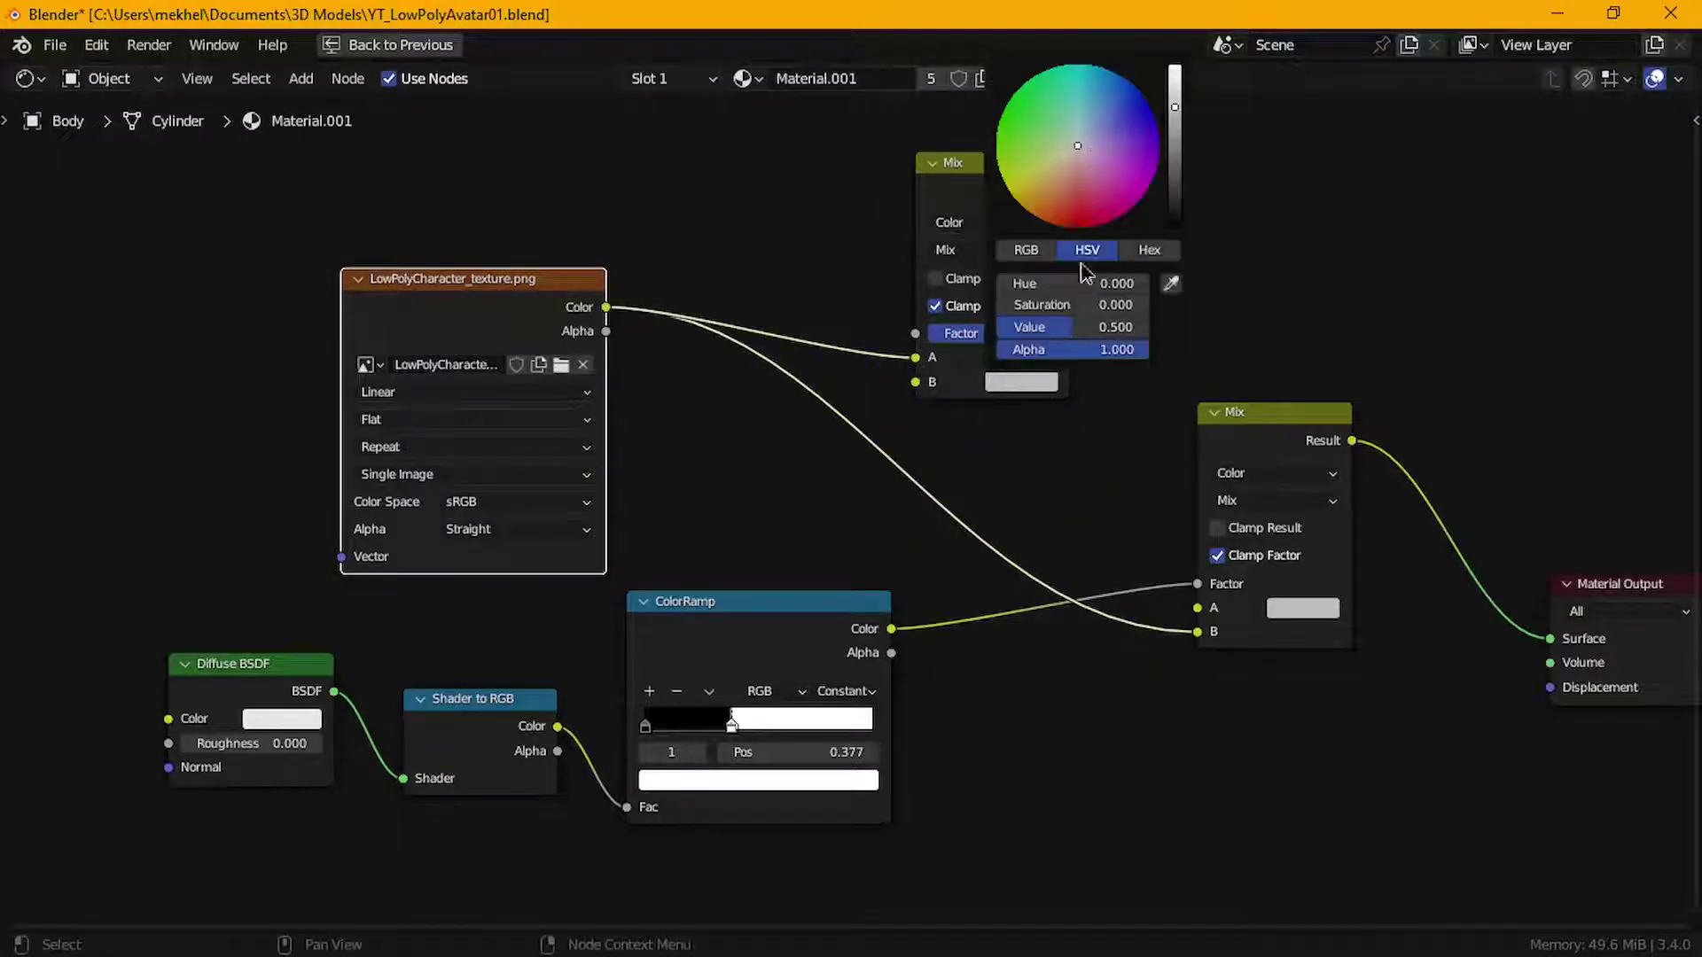
pyautogui.click(1176, 206)
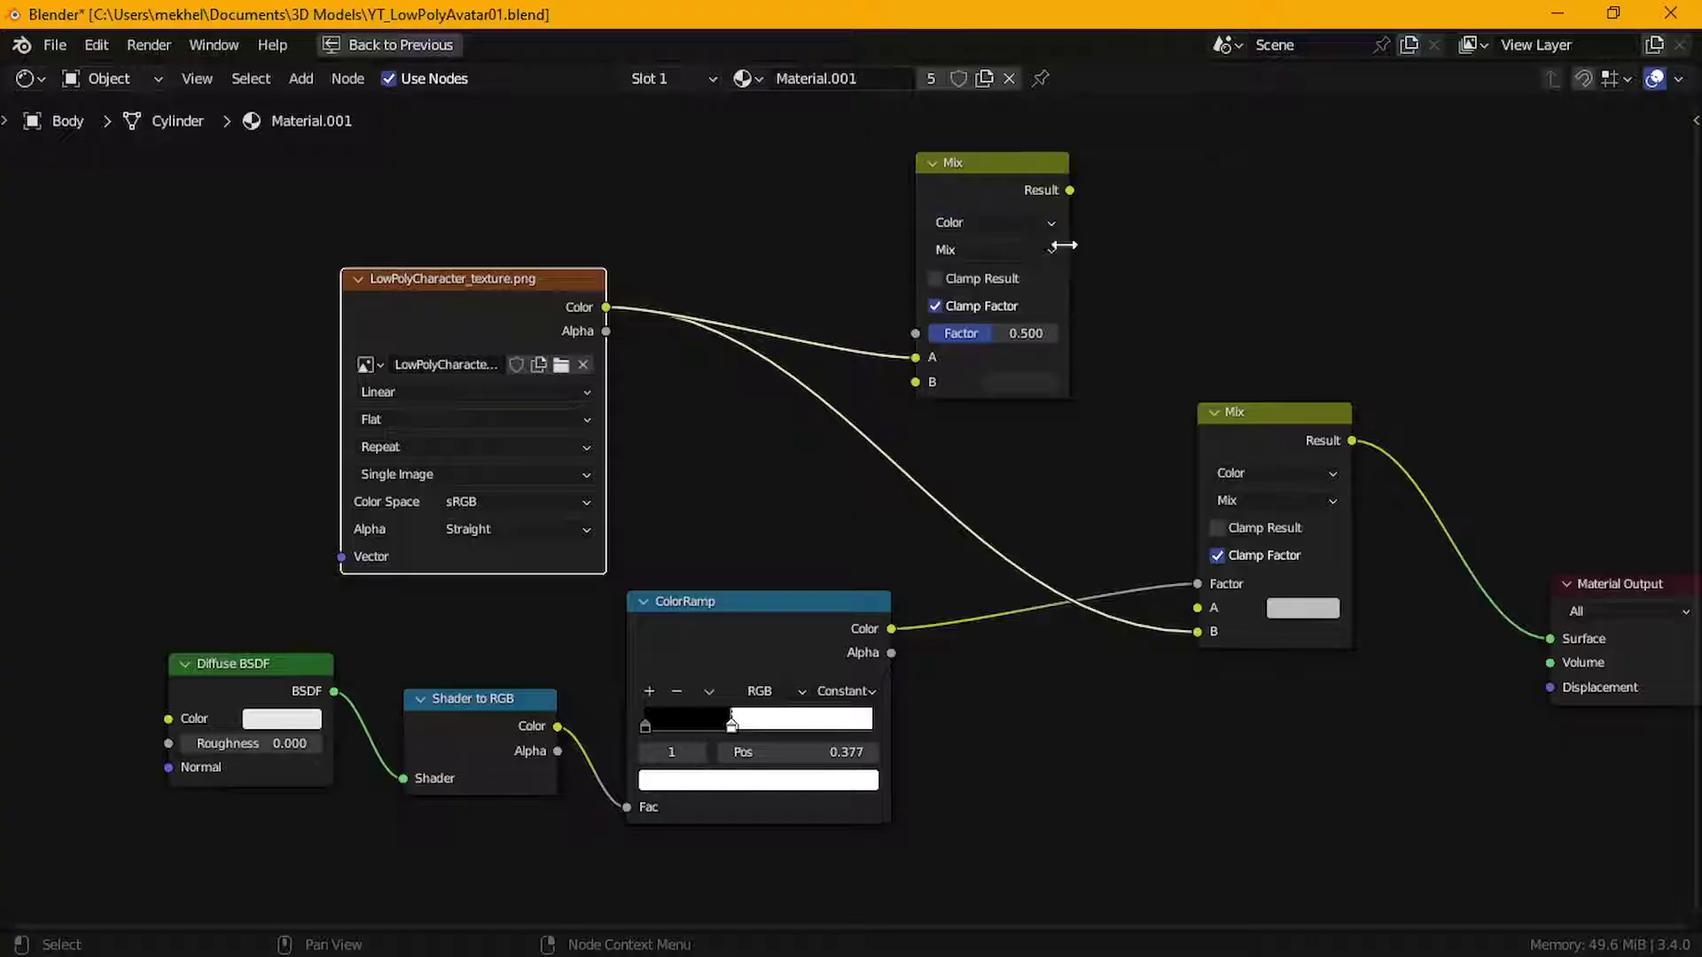
pyautogui.click(1053, 250)
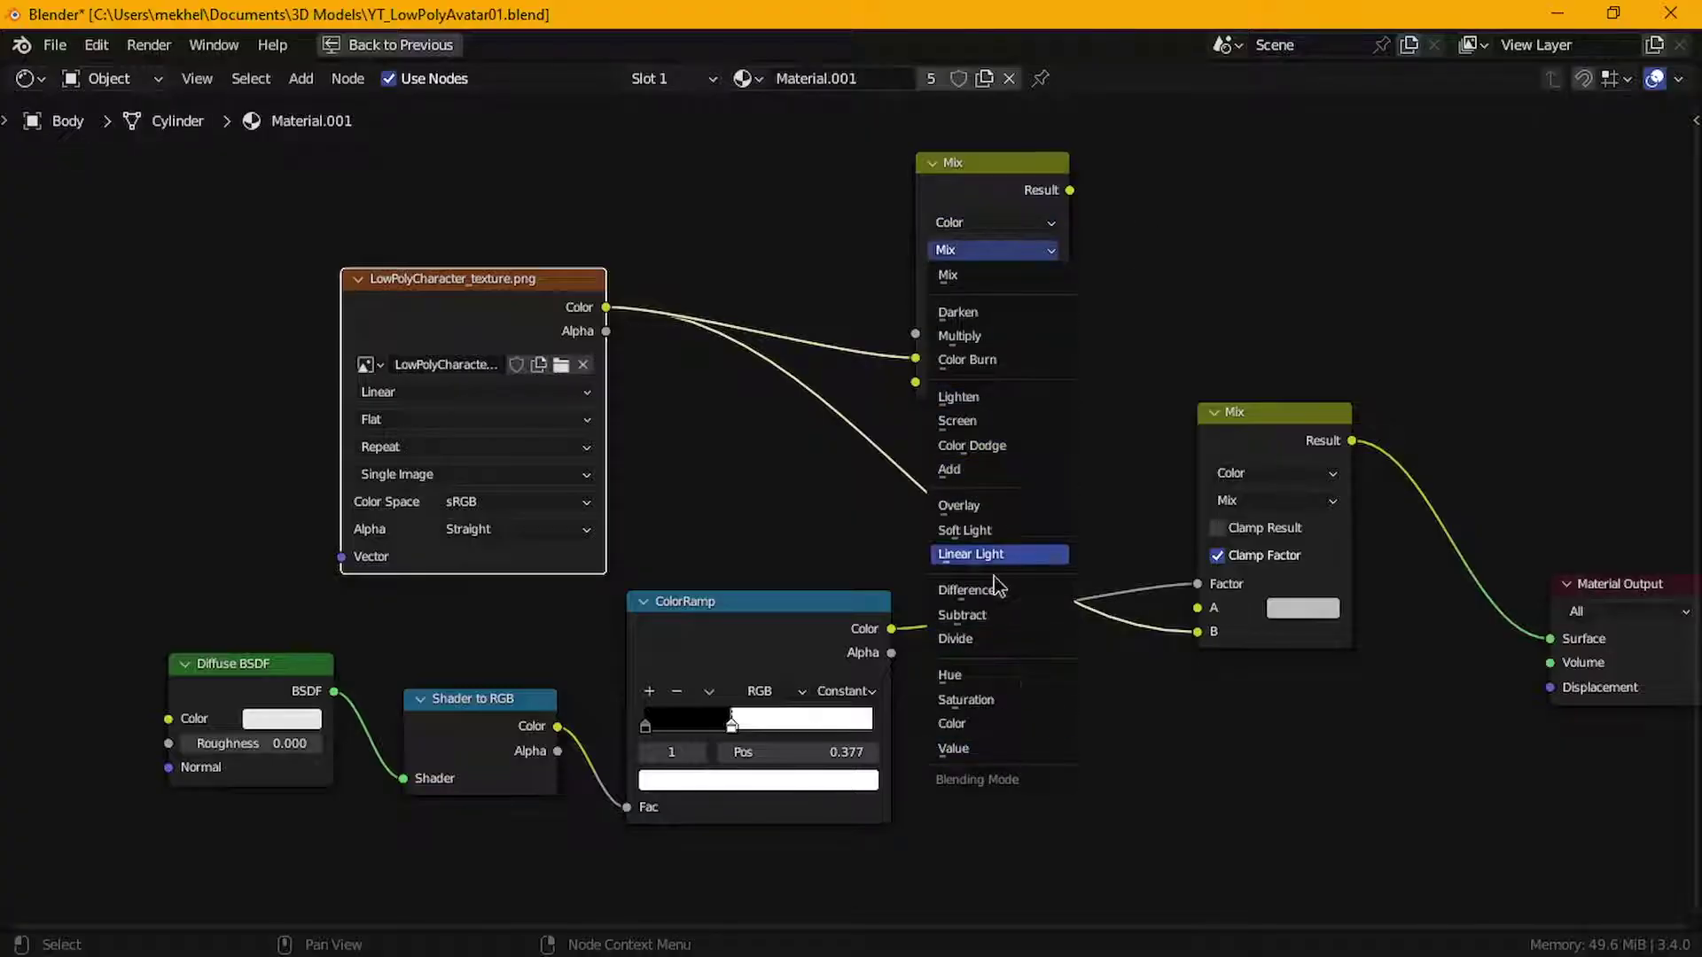
pyautogui.click(957, 312)
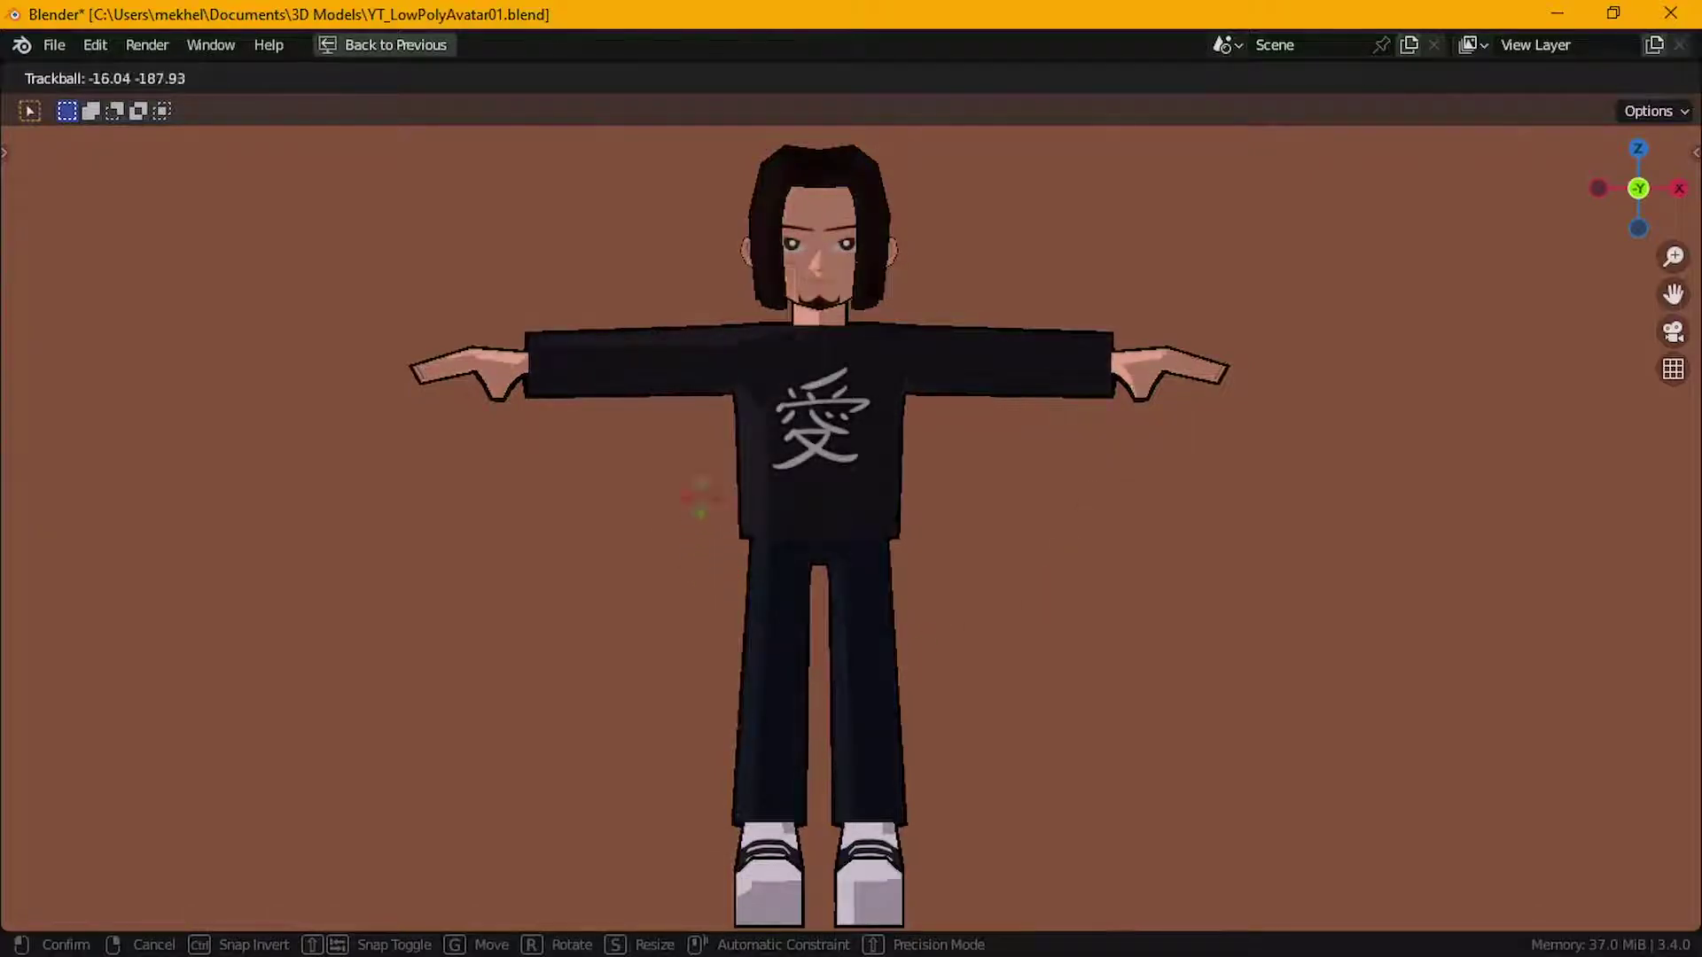
# - Adjust the metarig's orientation with trackball rotations while fitting it over the character
pyautogui.click(900, 477)
pyautogui.scroll(5, 900, 477)
pyautogui.keyDown('shift'); pyautogui.moveTo(901, 193); pyautogui.dragTo(900, 477, button='middle'); pyautogui.keyUp('shift')
pyautogui.press('r')
pyautogui.press('r')
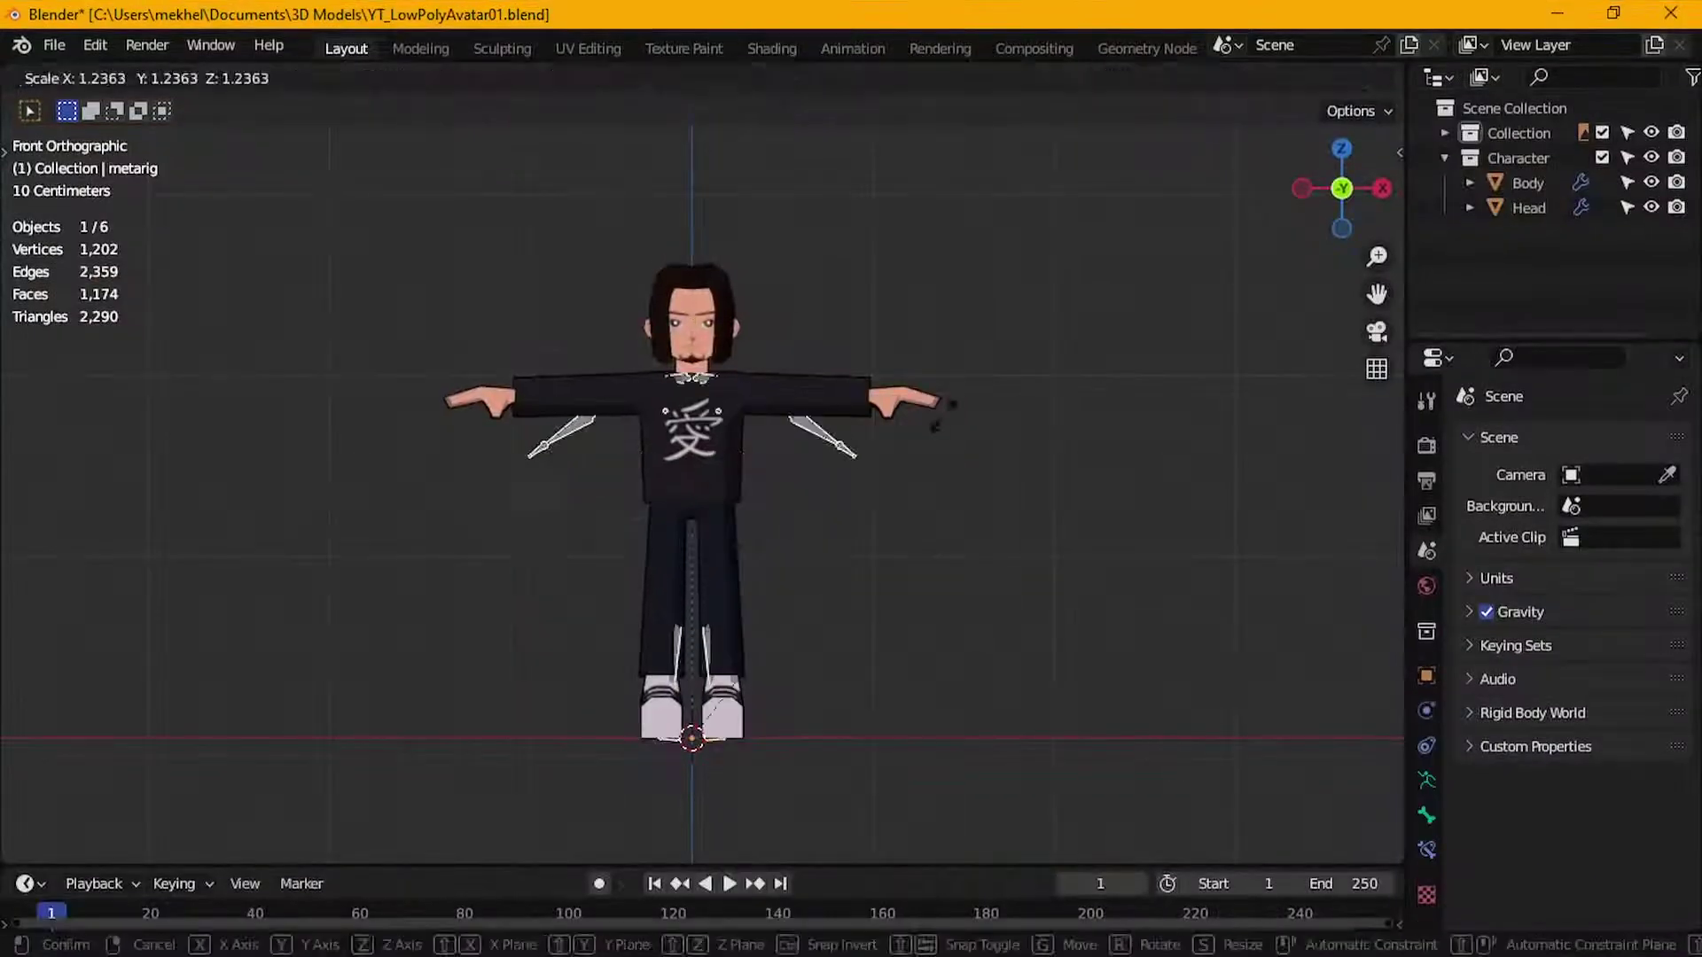
# - Confirm the metarig's scale and, in Edit Mode, move joints like thigh.L into place using top and side views
pyautogui.click(942, 415)
pyautogui.press('Tab')
pyautogui.scroll(3, 1075, 486)
pyautogui.click(1075, 487)
pyautogui.press('KP_7')
pyautogui.press('g')
pyautogui.click(1011, 481)
pyautogui.press('KP_3')
pyautogui.press('g')
pyautogui.click(1066, 567)
# - Hide the right-arm bones, move the spine.004 joint in side view, and switch to solid shading
pyautogui.press('KP_1')
pyautogui.scroll(-2, 1066, 567)
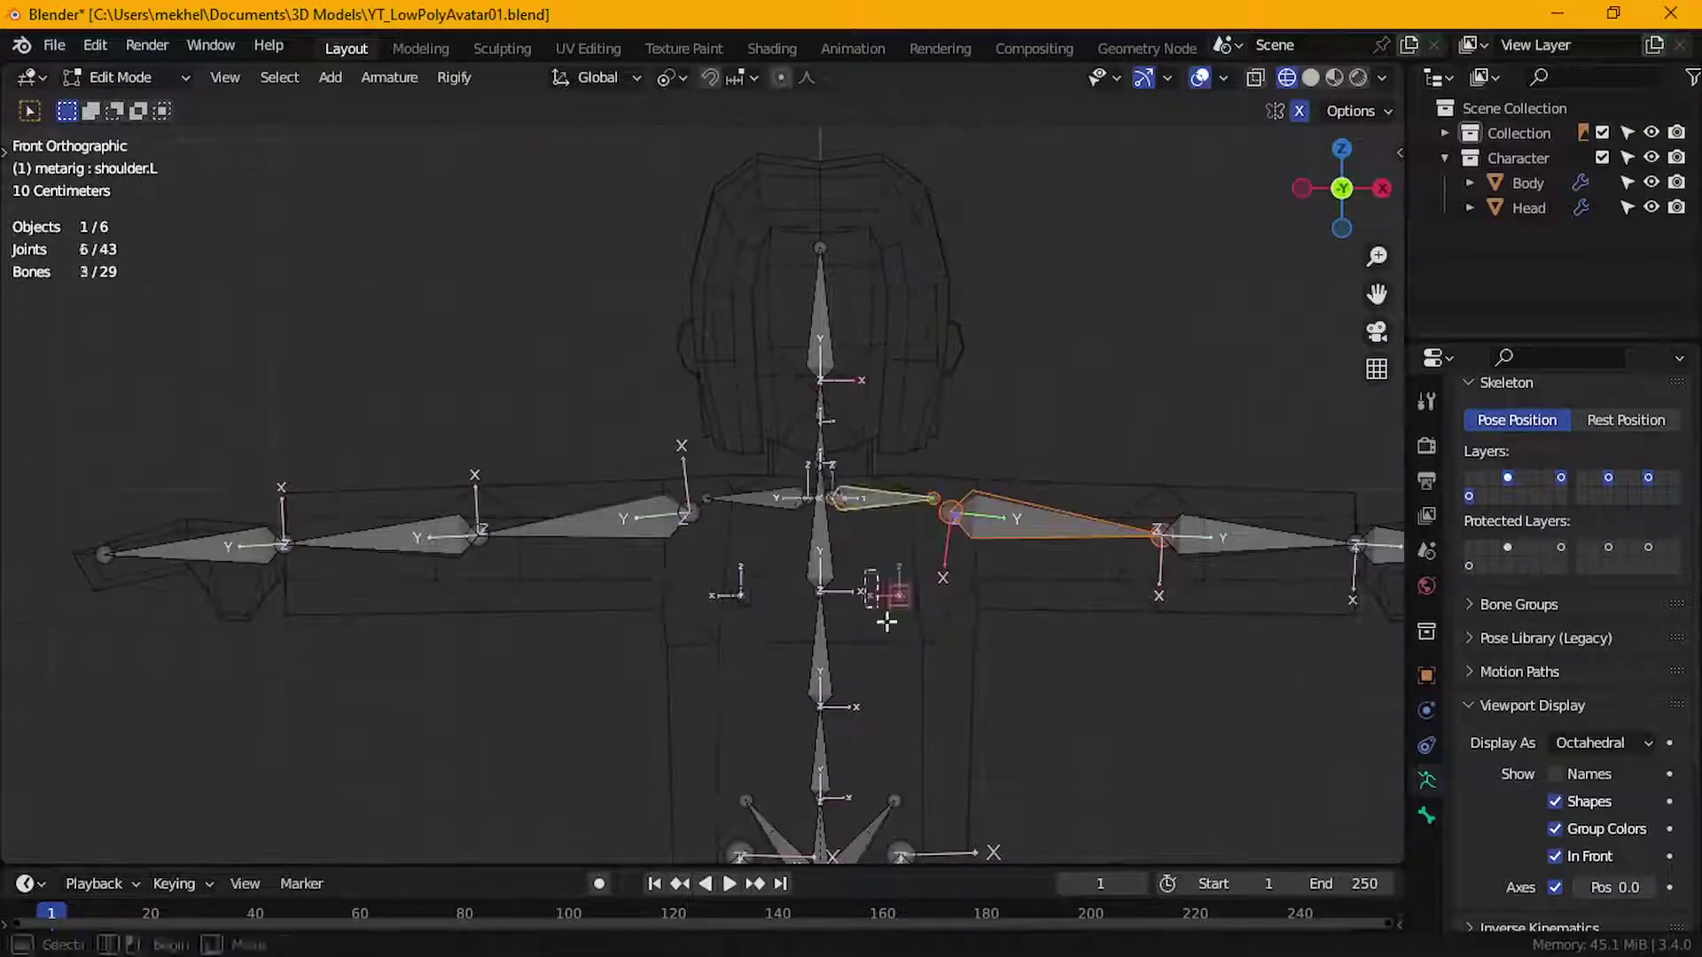
pyautogui.press('h')
pyautogui.scroll(2, 811, 416)
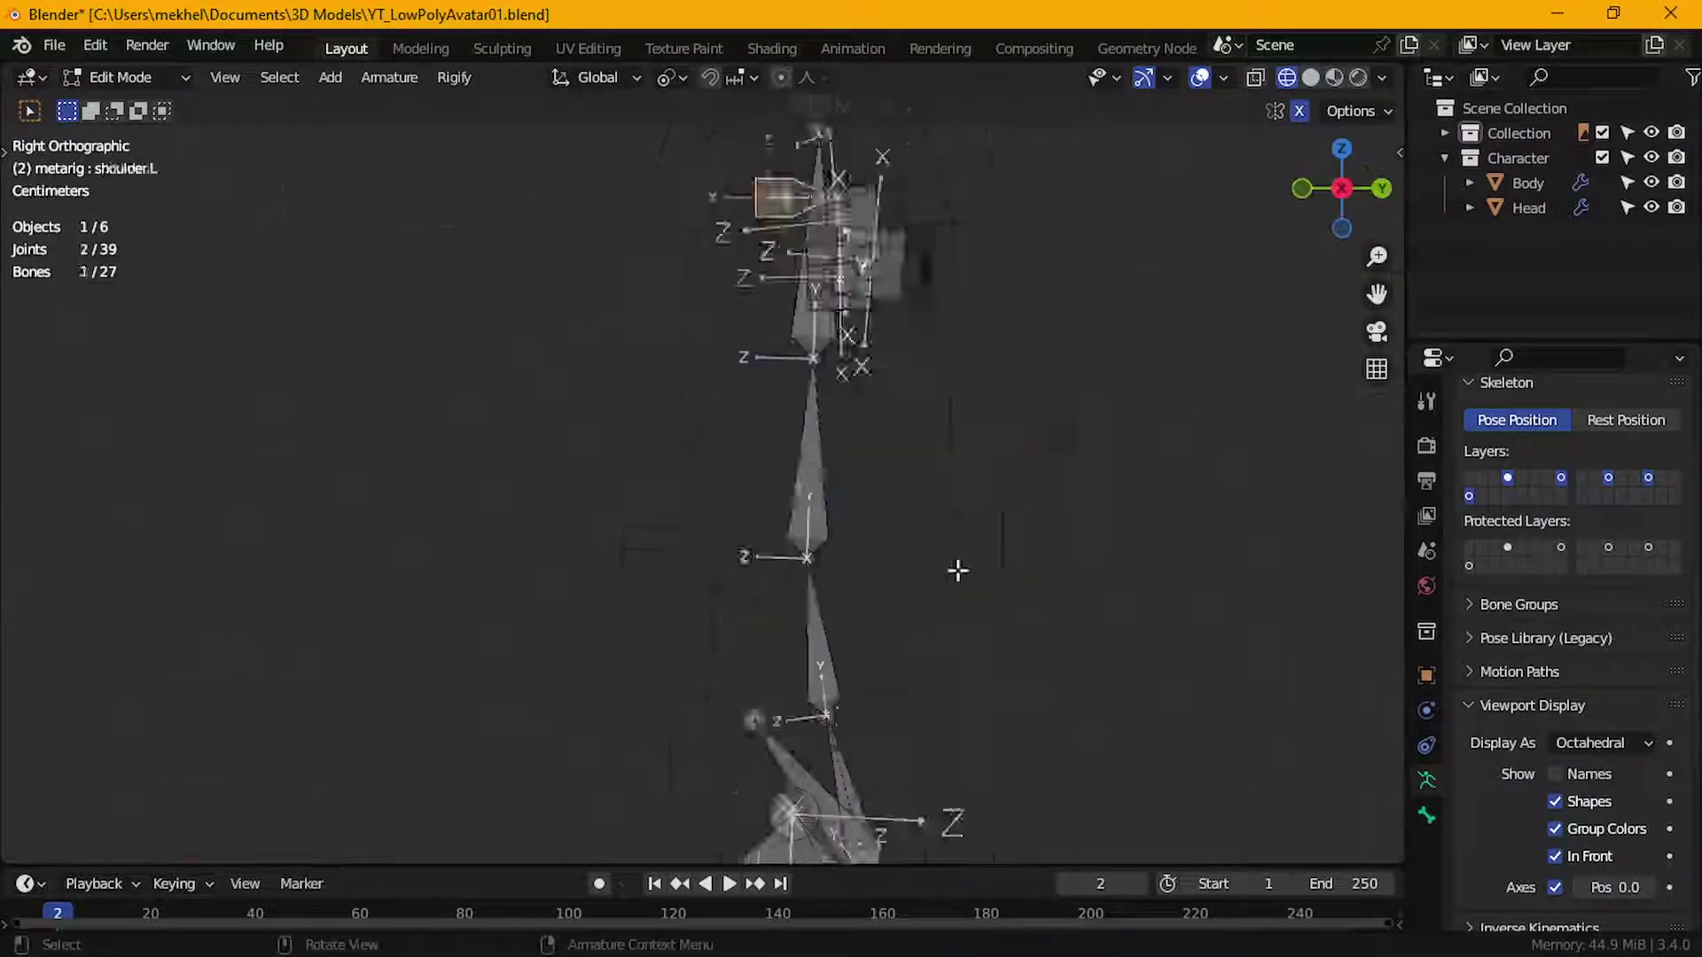
pyautogui.moveTo(950, 399); pyautogui.dragTo(1018, 539, button='middle')
pyautogui.press('KP_3')
pyautogui.press('g')
pyautogui.click(932, 385)
pyautogui.press('g')
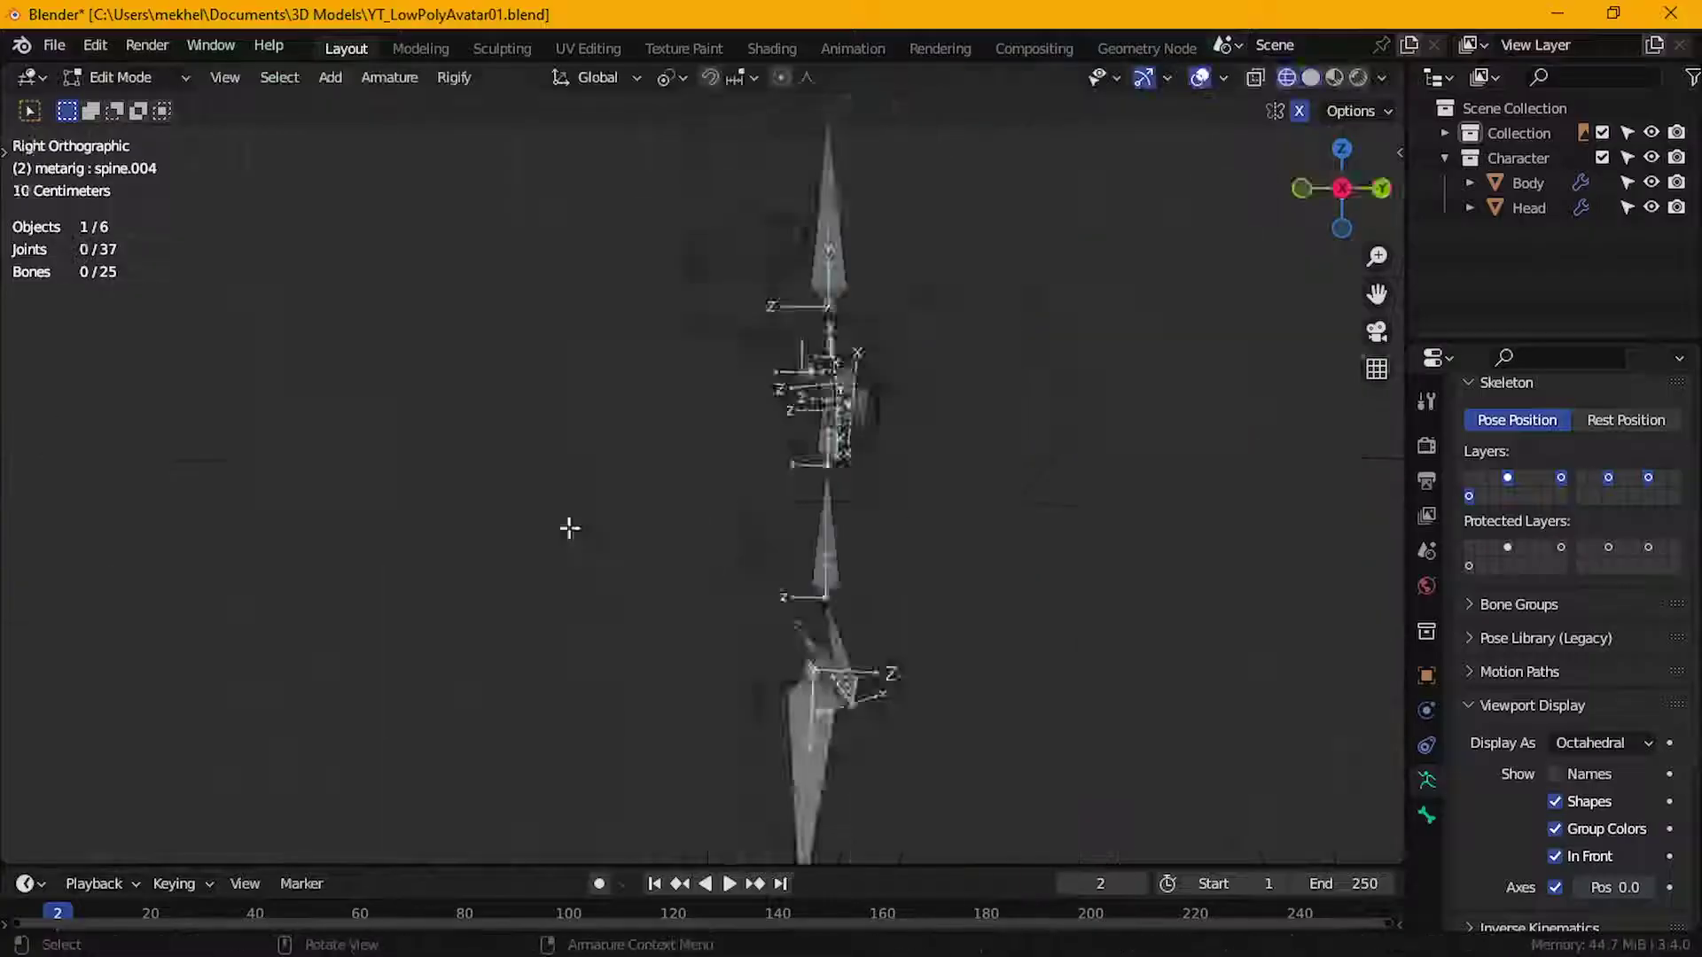
pyautogui.hotkey('shift', 'z')
pyautogui.scroll(4, 874, 692)
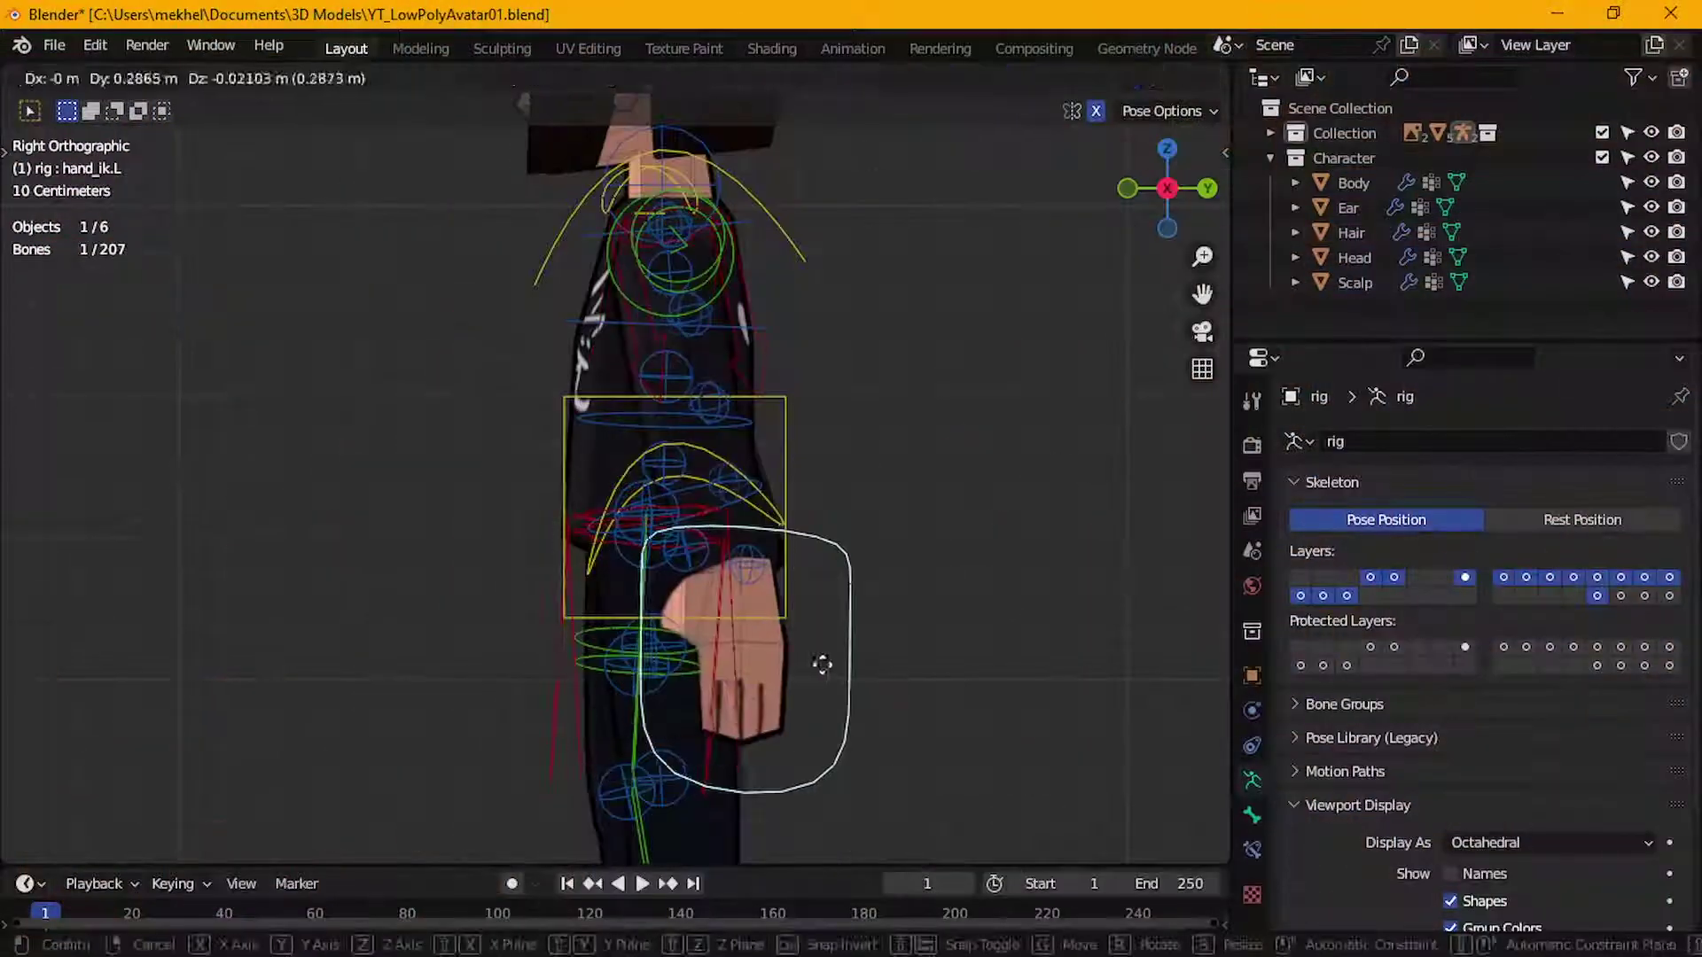
# - Rotate the shoulder and move the left arm IK control and another control along X
pyautogui.click(817, 665)
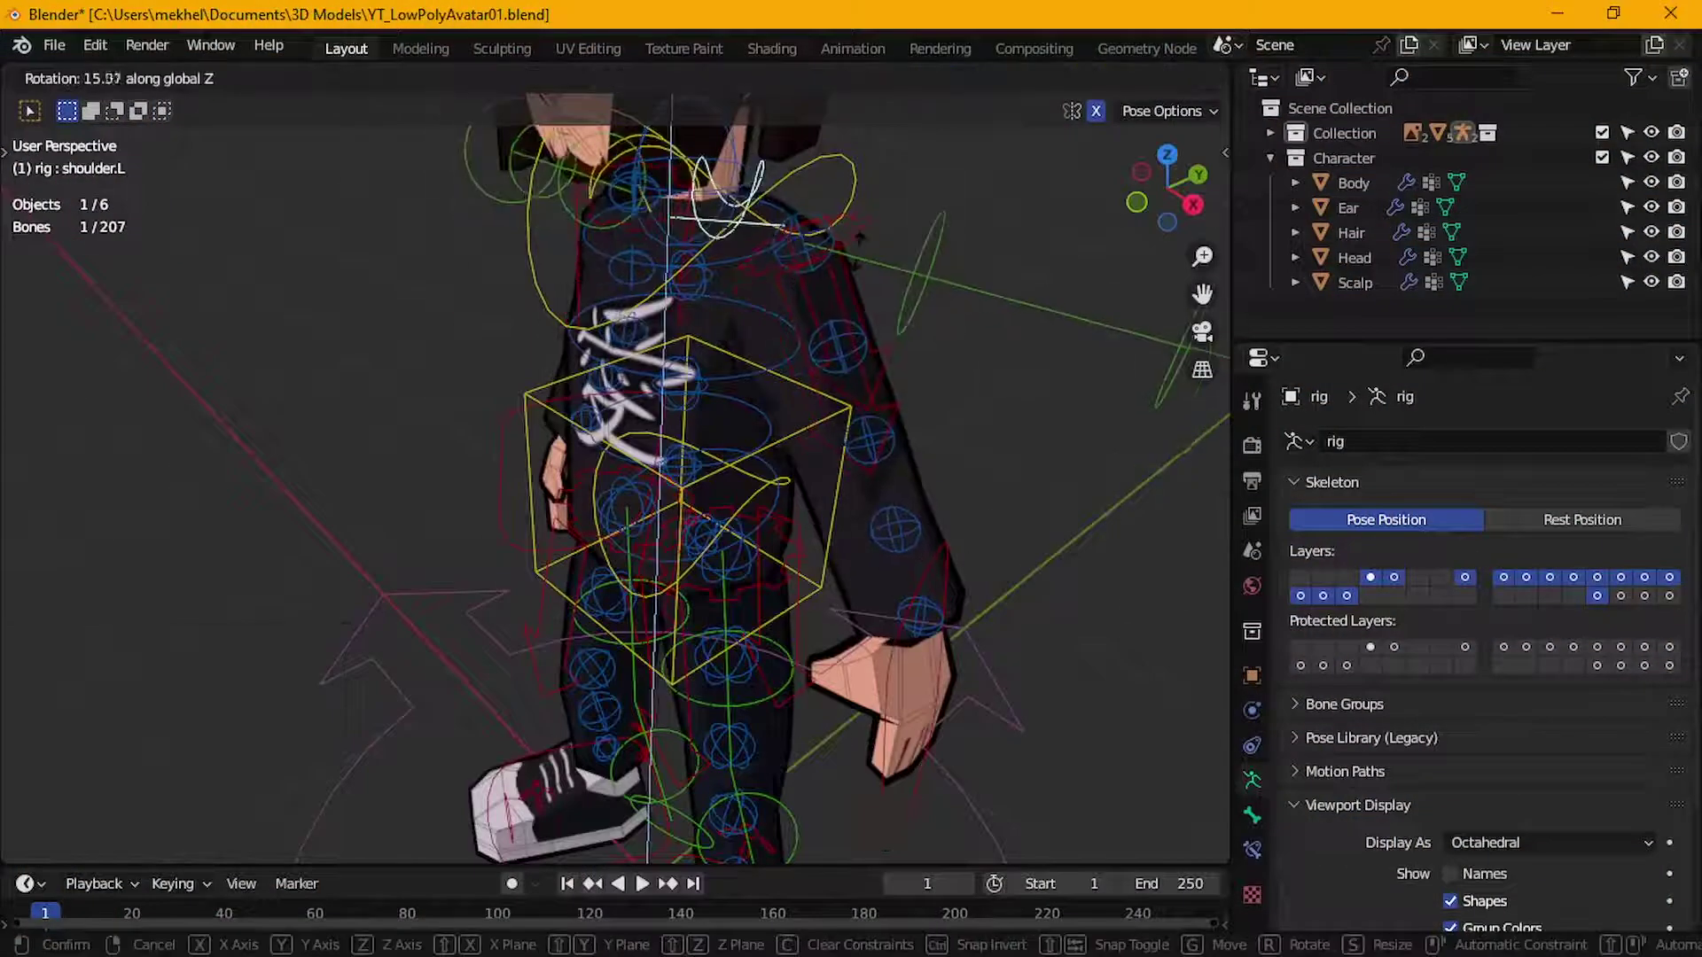
pyautogui.click(764, 477)
pyautogui.press('KP_1')
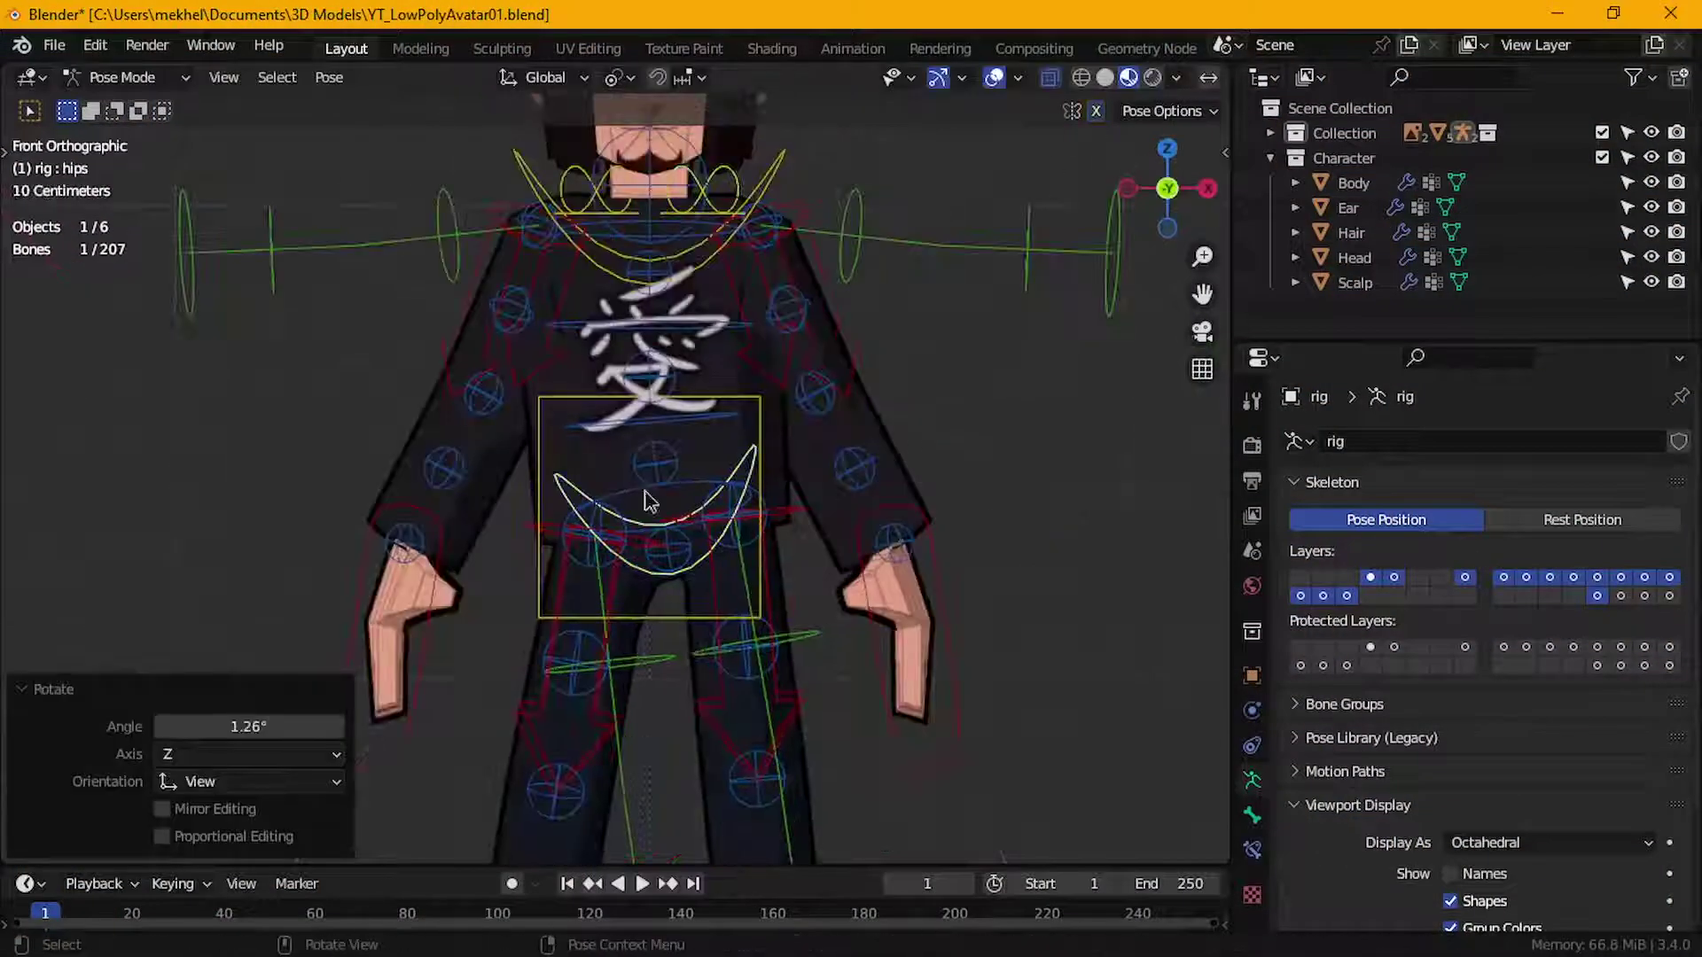
pyautogui.scroll(-2, 873, 665)
pyautogui.press('KP_1')
pyautogui.click(757, 419)
pyautogui.press('g')
pyautogui.click(885, 505)
pyautogui.press('g')
pyautogui.press('x')
pyautogui.click(987, 703)
# - Select the right shin control, rotate the head, hide overlays, and pull the right hand control sideways
pyautogui.moveTo(987, 703); pyautogui.dragTo(798, 532, button='middle')
pyautogui.scroll(3, 798, 532)
pyautogui.click(674, 716)
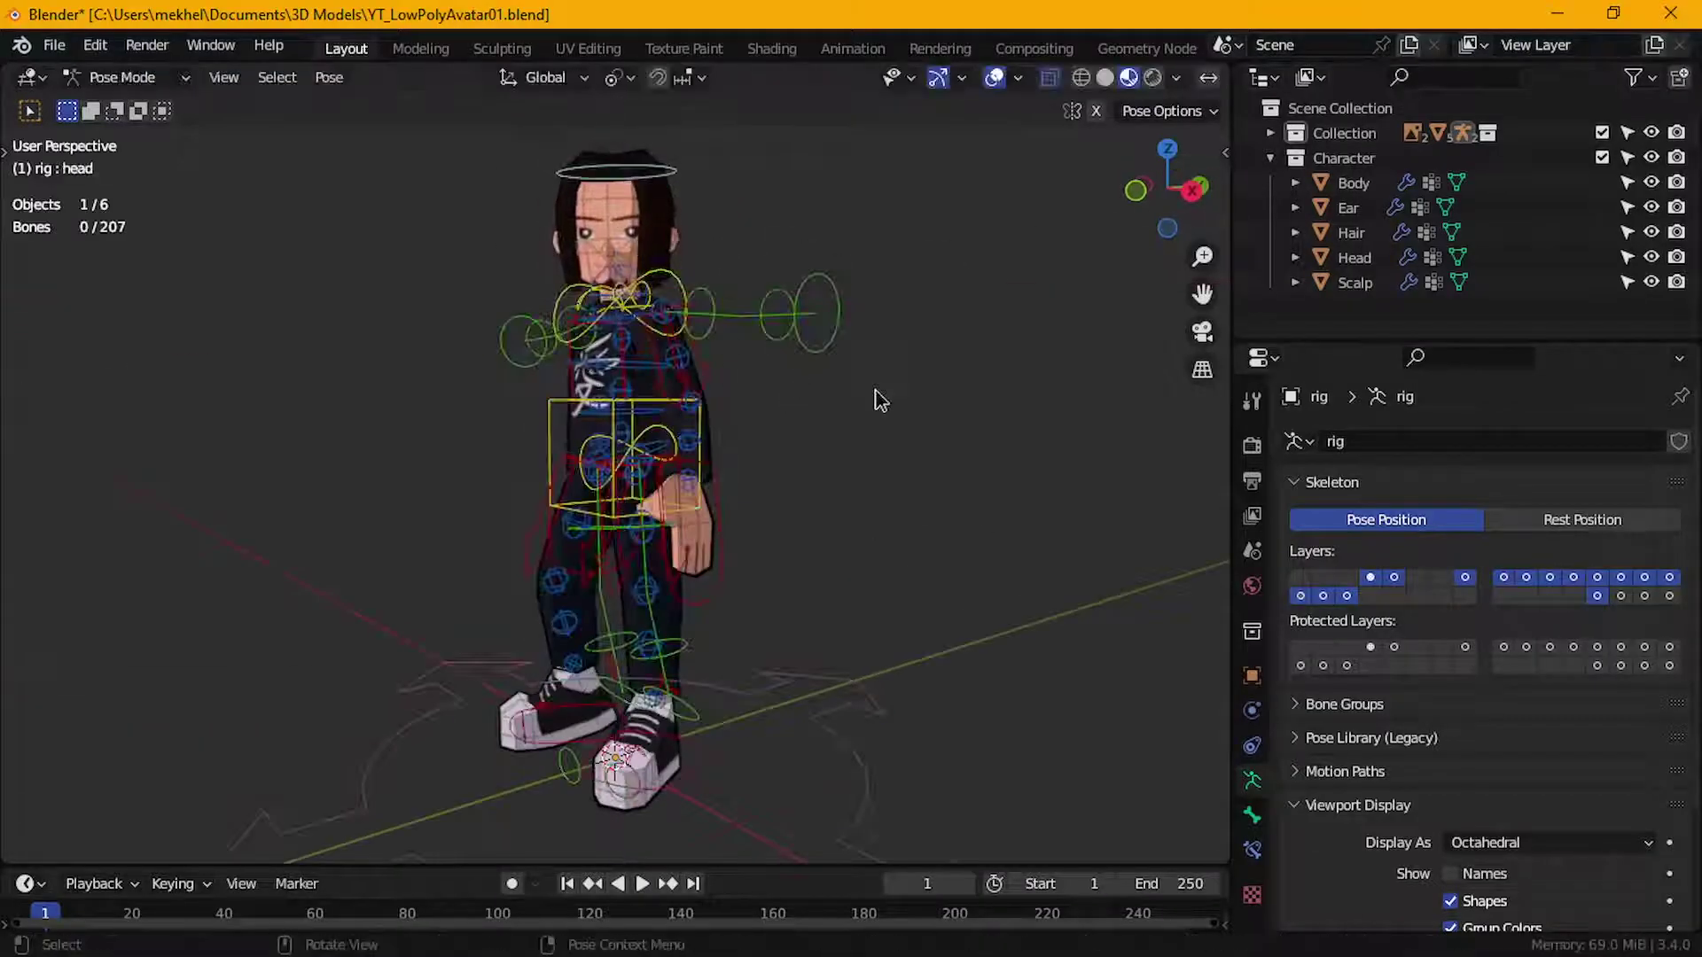
pyautogui.press('r')
pyautogui.press('r')
pyautogui.click(794, 321)
pyautogui.hotkey('shift', 'alt', 'z')
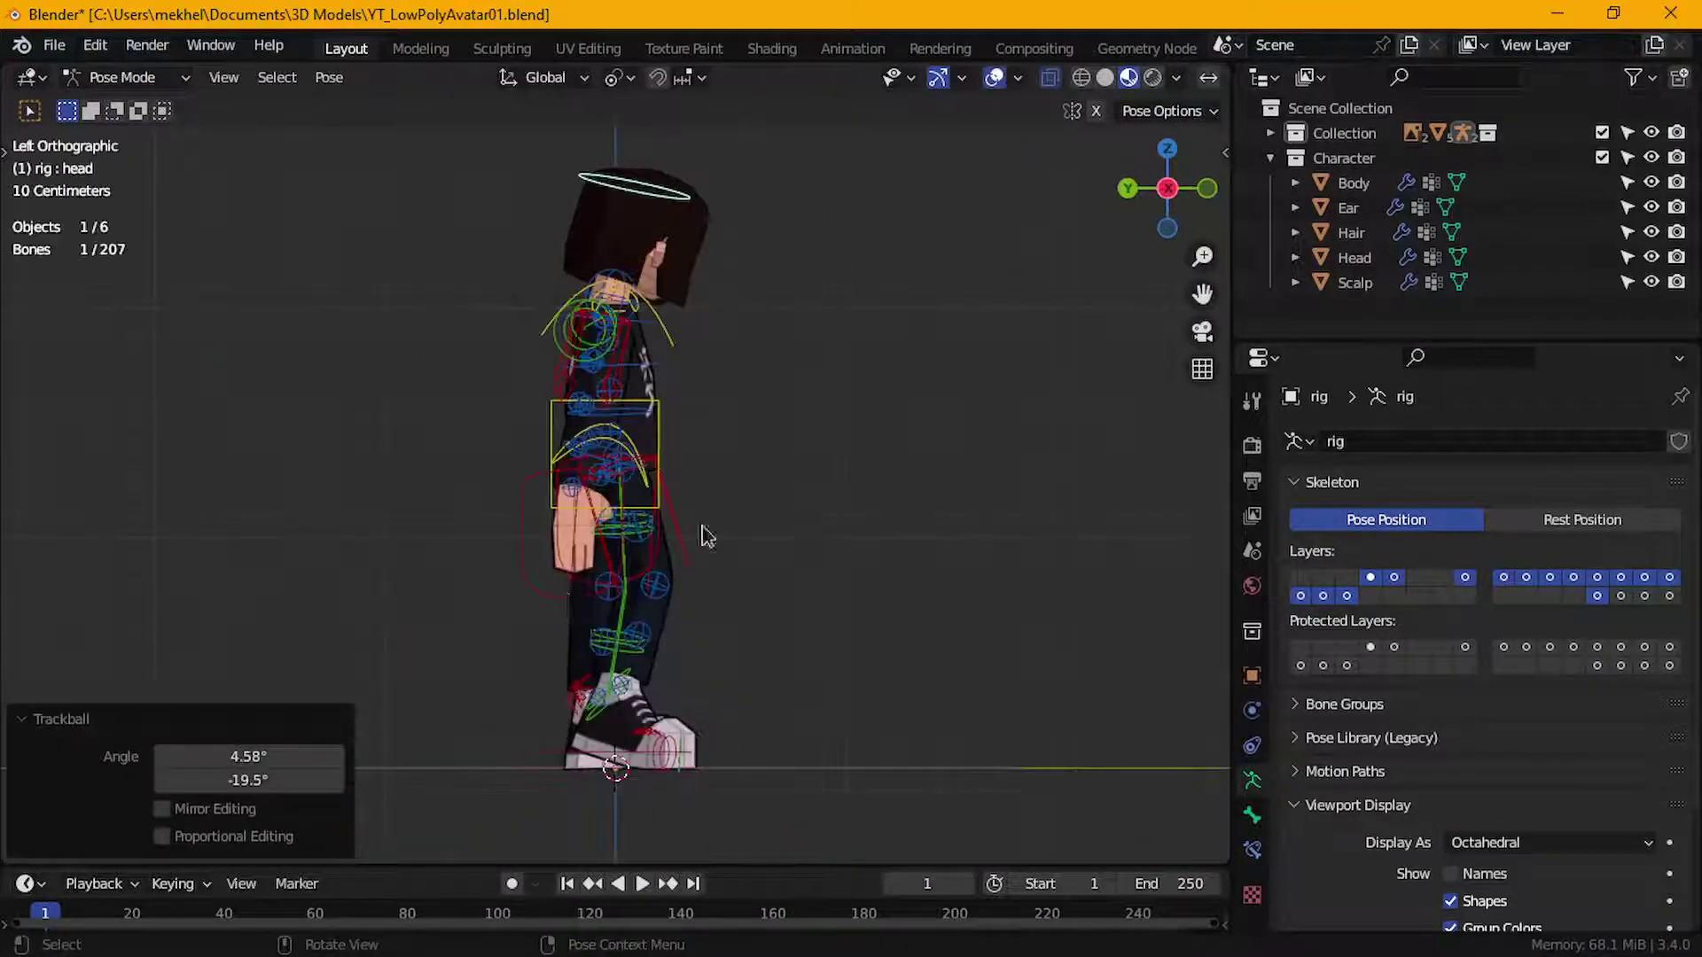
pyautogui.moveTo(599, 582); pyautogui.dragTo(635, 596)
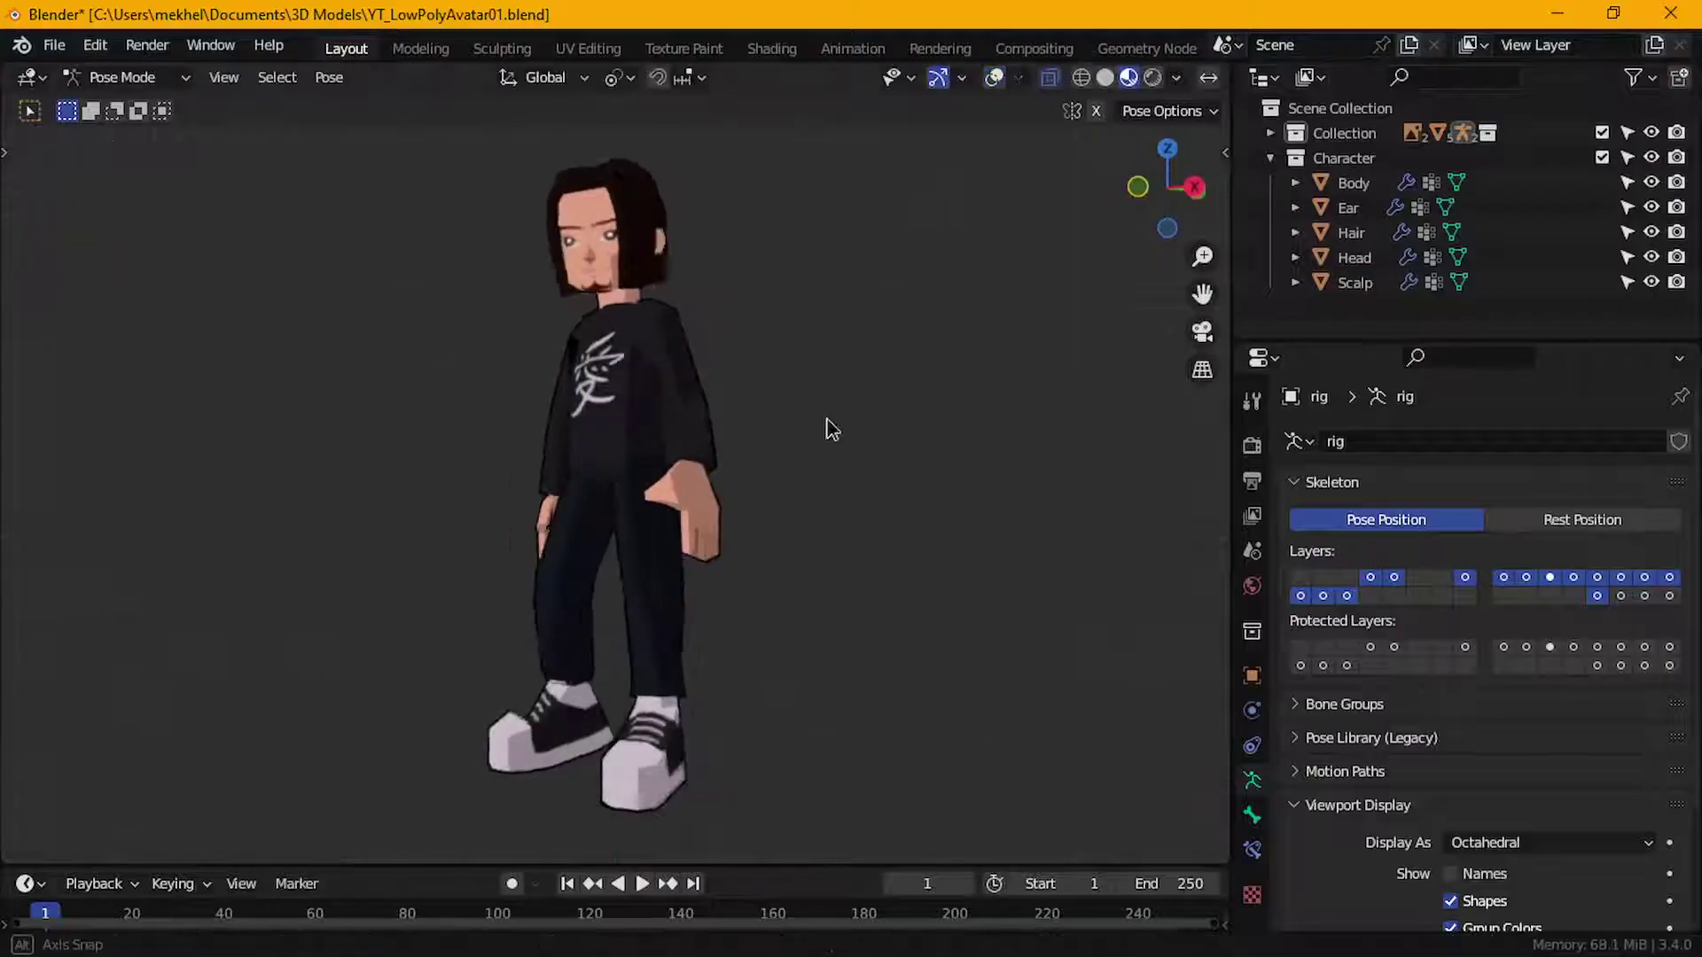